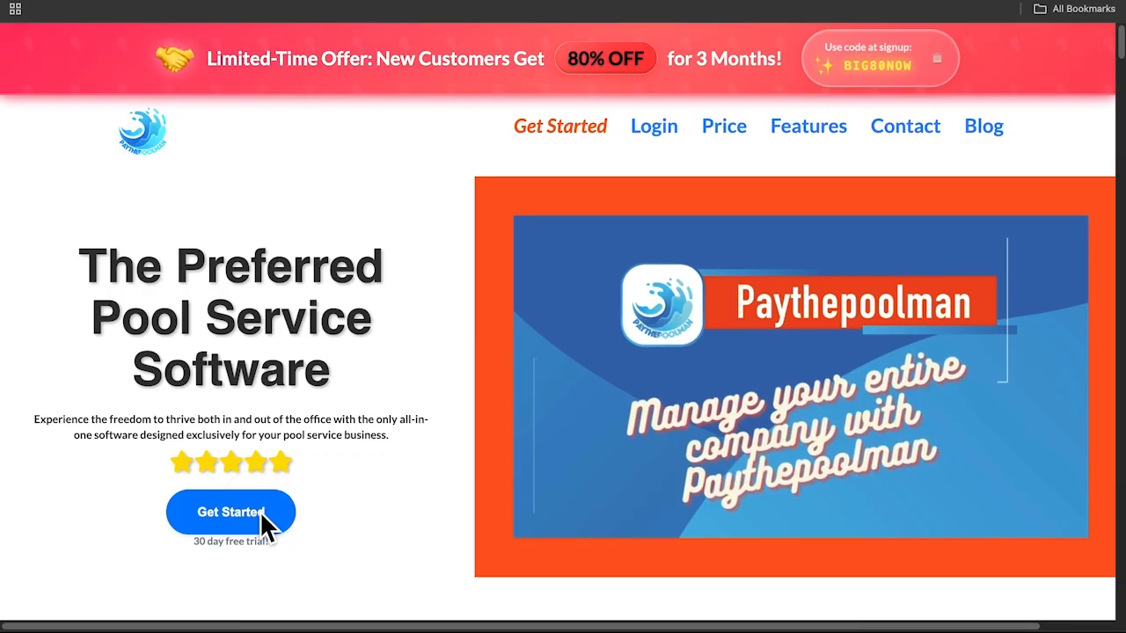
Get started from the home page and review the dashboard's summary cards and company performance chart.
{"action": "left_click", "coordinate": [268, 512]}
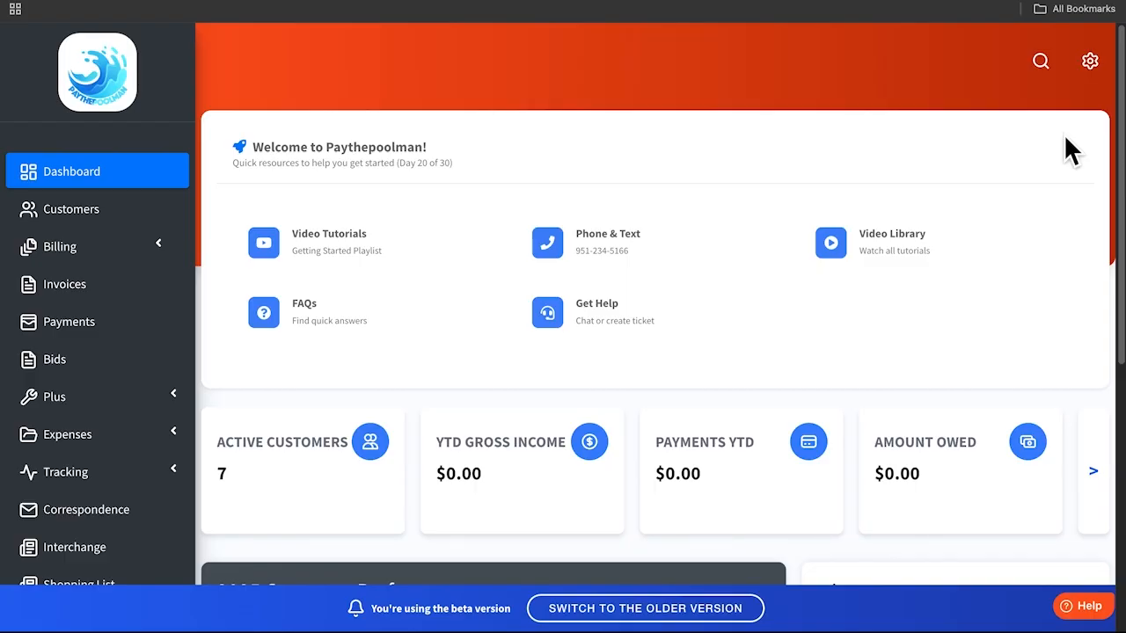
{"action": "scroll", "coordinate": [1064, 138], "scroll_direction": "down", "scroll_amount": 3}
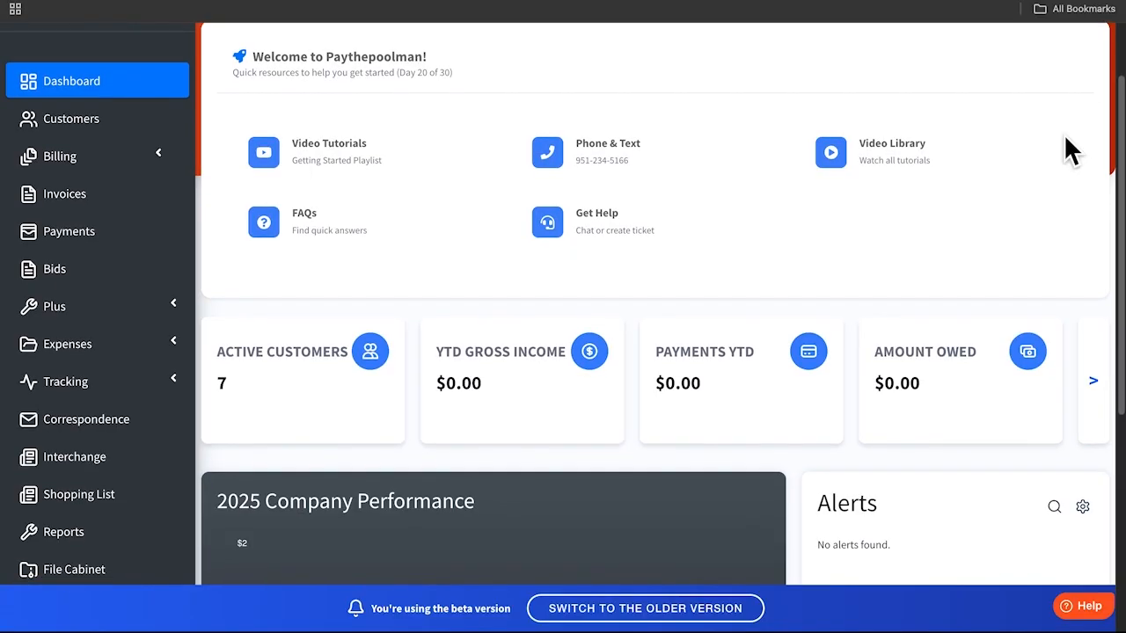
{"action": "scroll", "coordinate": [1065, 139], "scroll_direction": "down", "scroll_amount": 3}
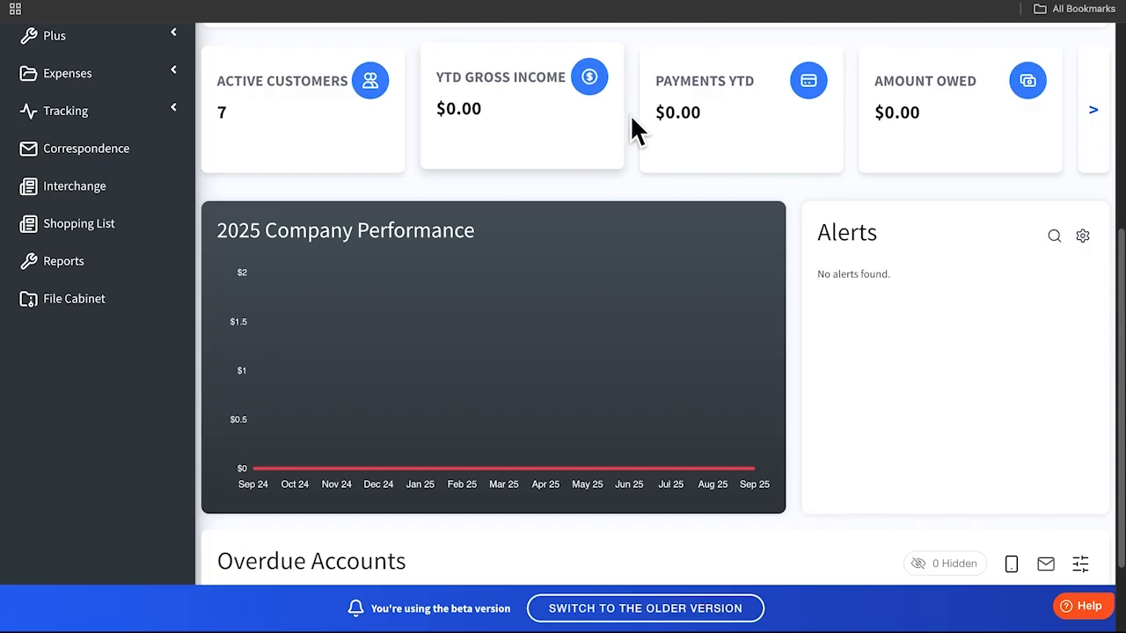
{"action": "left_click", "coordinate": [1090, 116]}
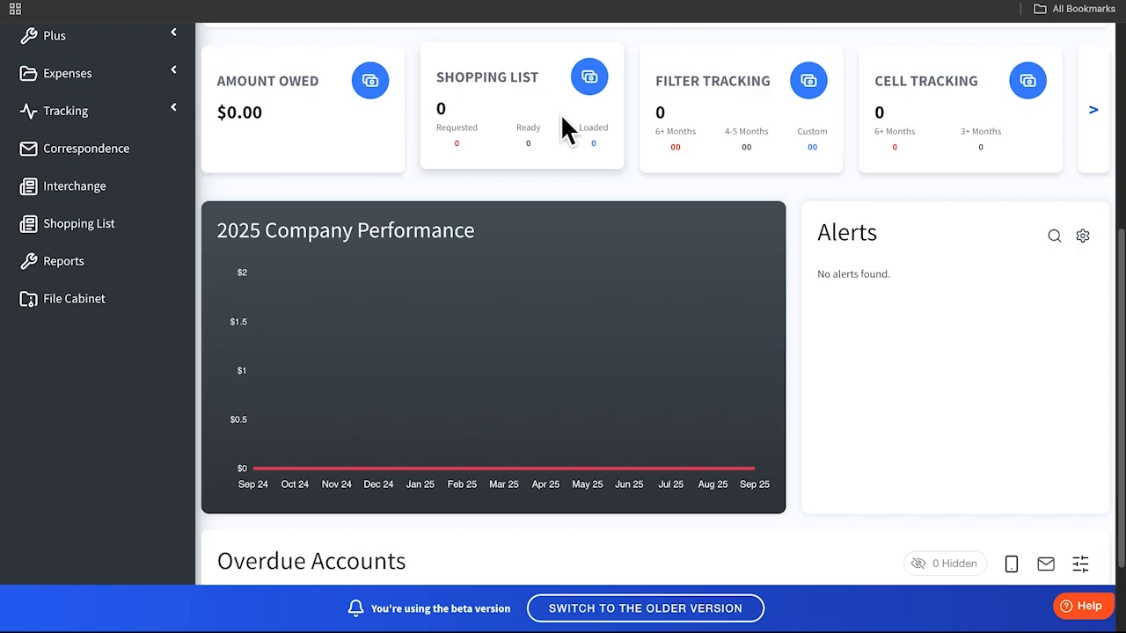
{"action": "scroll", "coordinate": [983, 234], "scroll_direction": "down", "scroll_amount": 2}
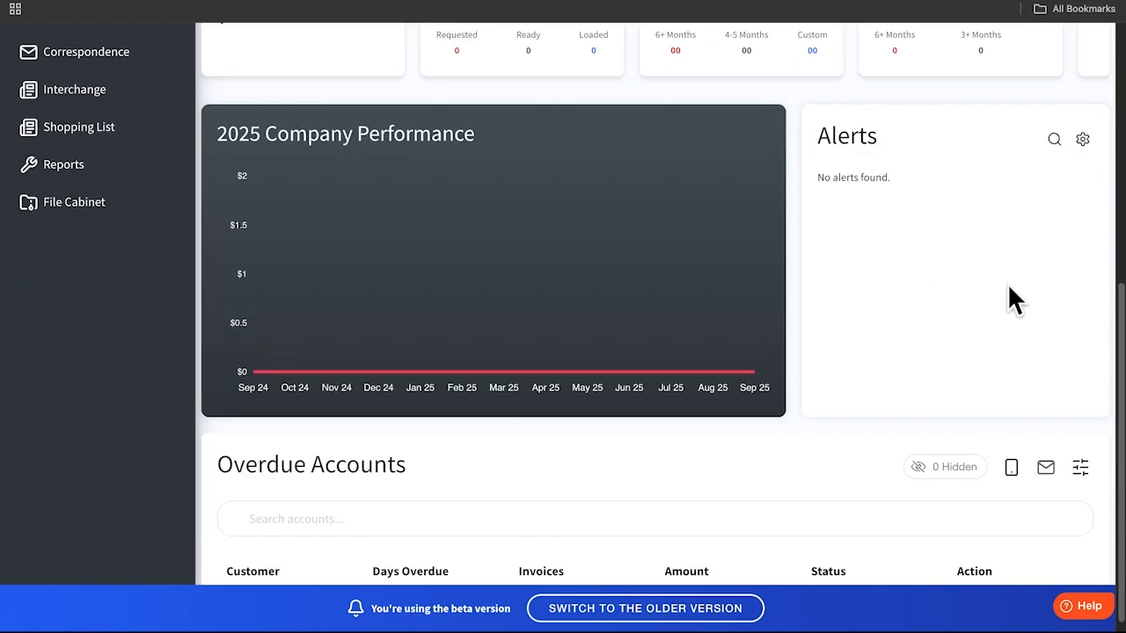
Check which dashboard alerts can be configured, close without saving, and look over the Overdue Accounts section.
{"action": "left_click", "coordinate": [1082, 140]}
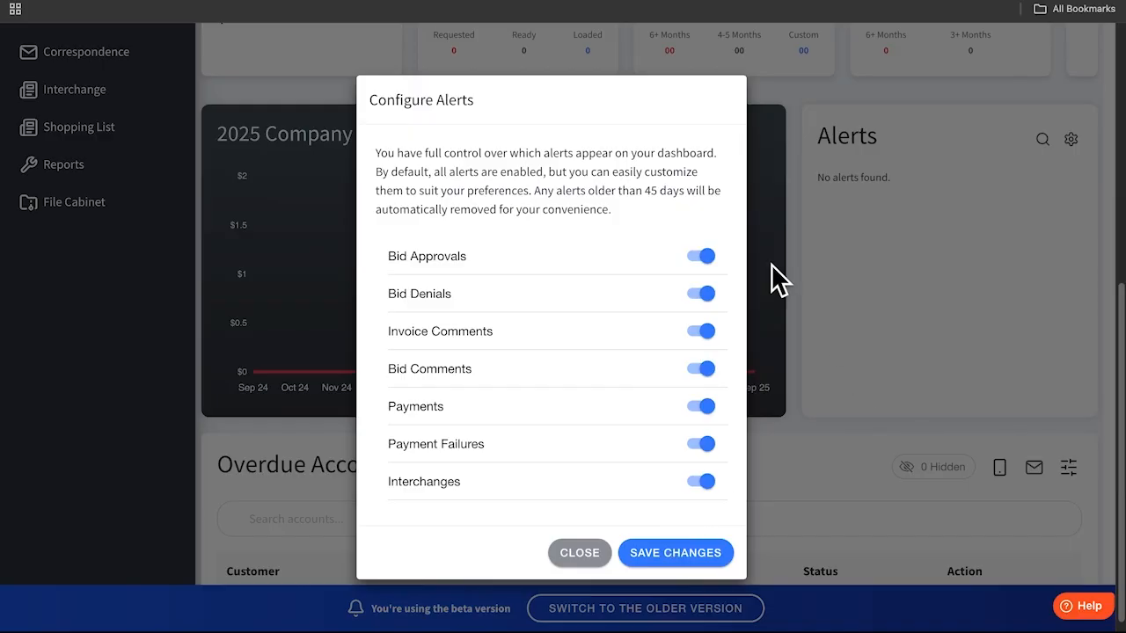
{"action": "left_click", "coordinate": [583, 553]}
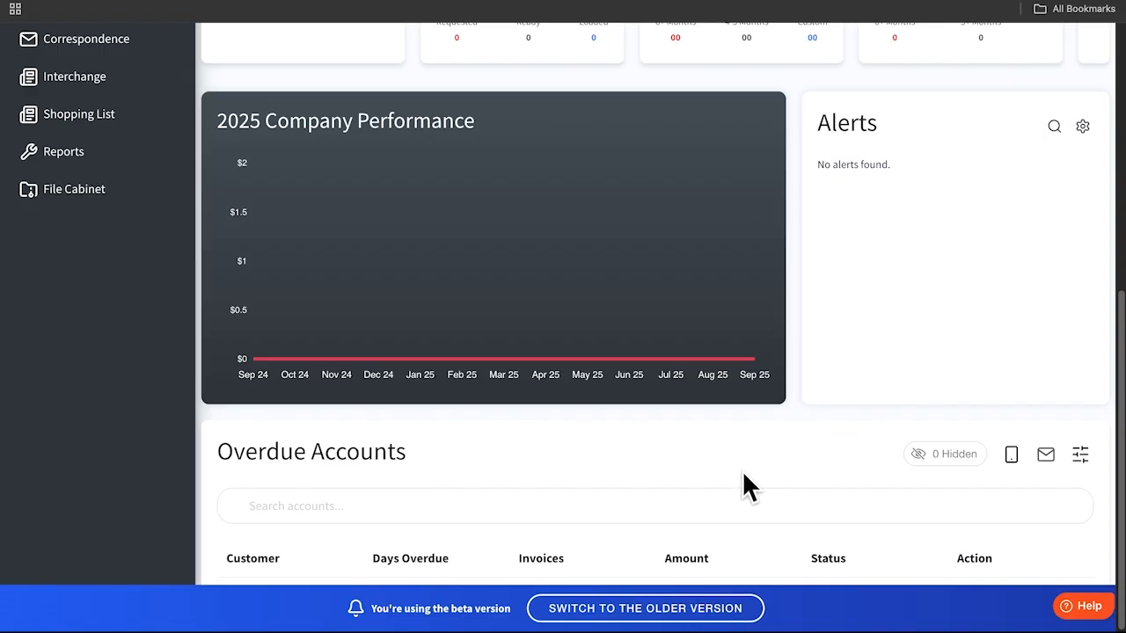
{"action": "left_click_drag", "start_coordinate": [217, 457], "coordinate": [427, 475]}
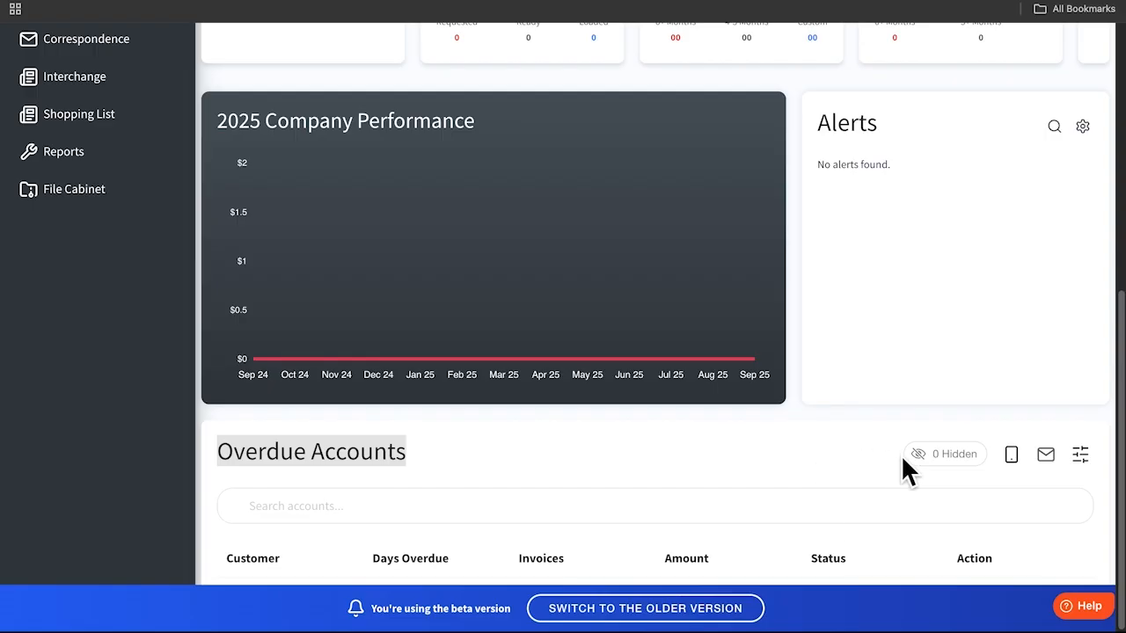
{"action": "left_click", "coordinate": [1053, 571]}
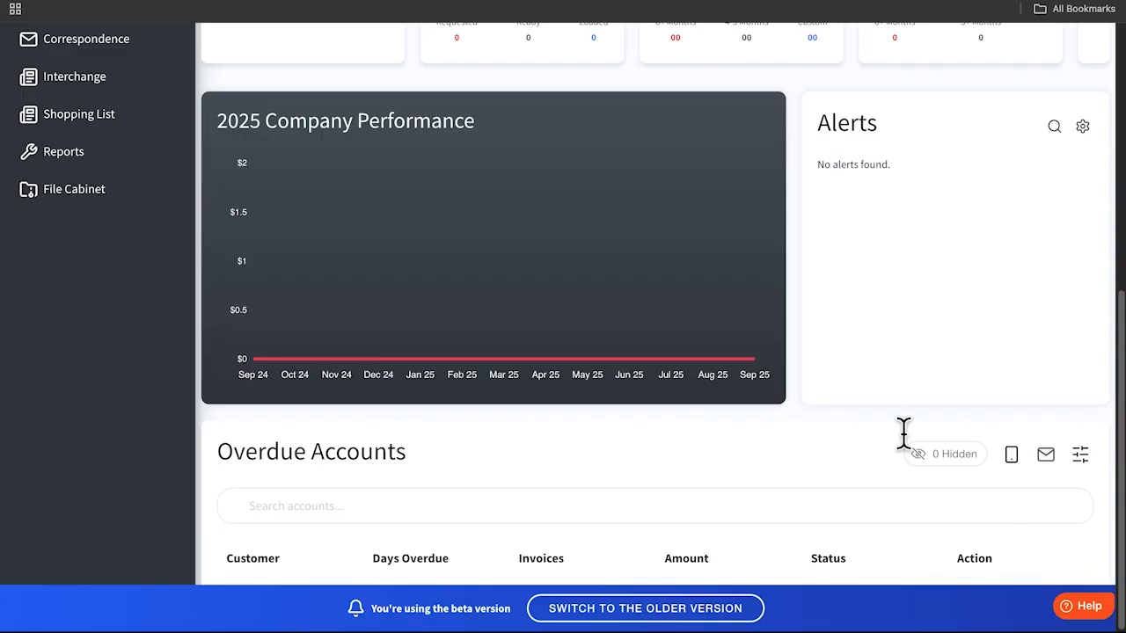
{"action": "scroll", "coordinate": [877, 409], "scroll_direction": "up", "scroll_amount": 5}
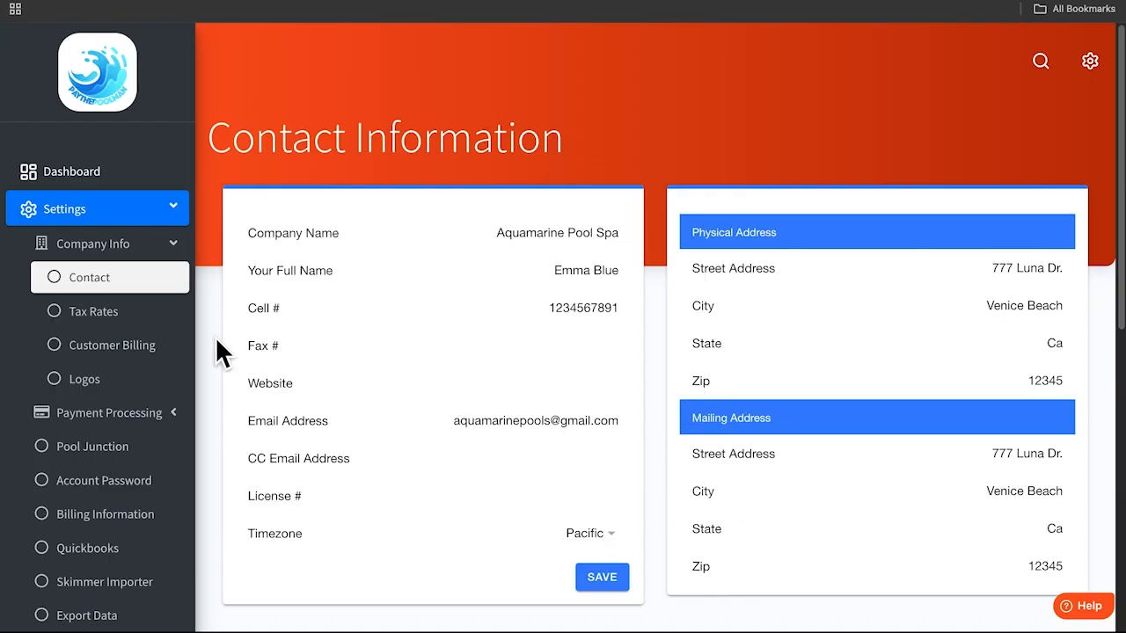
Add a new 7% tax rate in the company info settings and save it.
{"action": "left_click", "coordinate": [155, 316]}
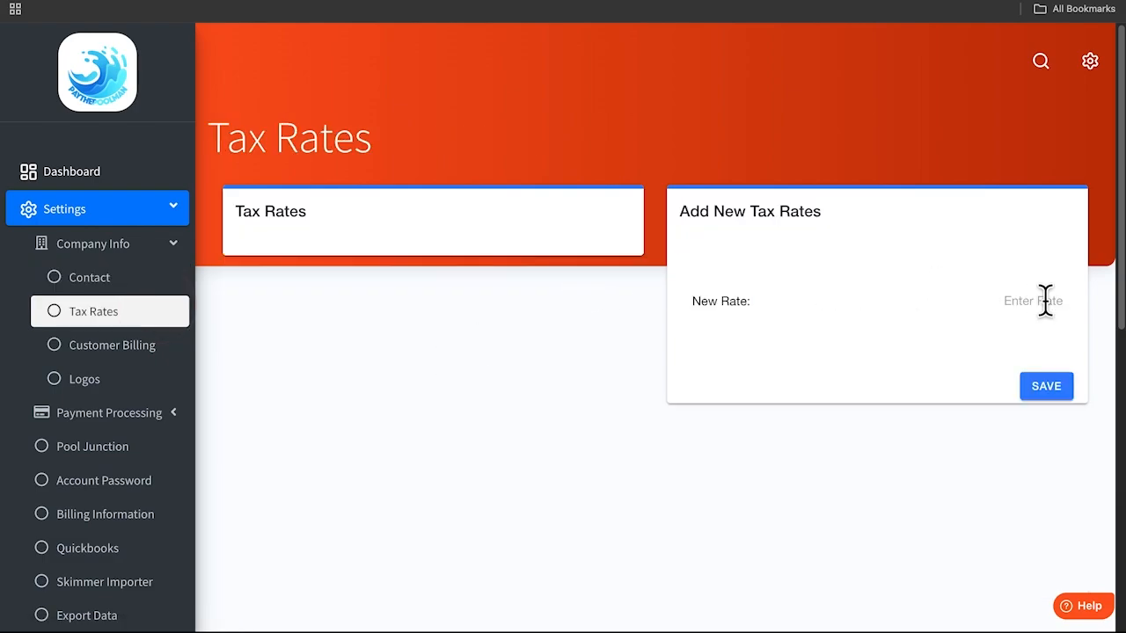
{"action": "left_click", "coordinate": [1044, 301]}
{"action": "type", "text": "7"}
{"action": "left_click", "coordinate": [1066, 386]}
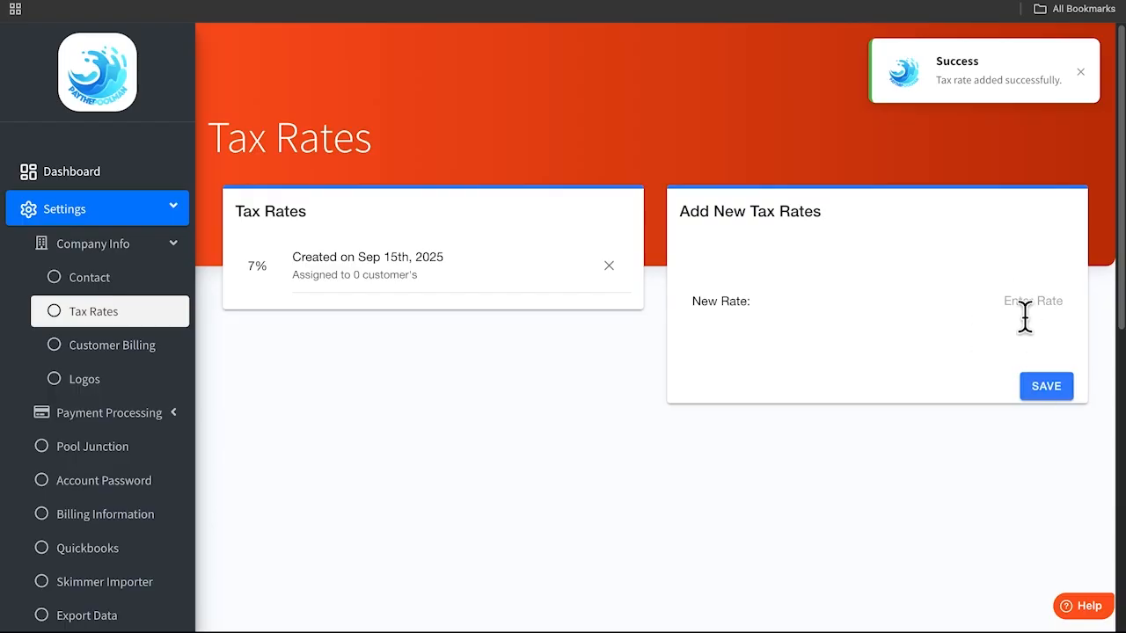
Turn on the Primary Billing List in the Customer Billing setup.
{"action": "left_click", "coordinate": [176, 351]}
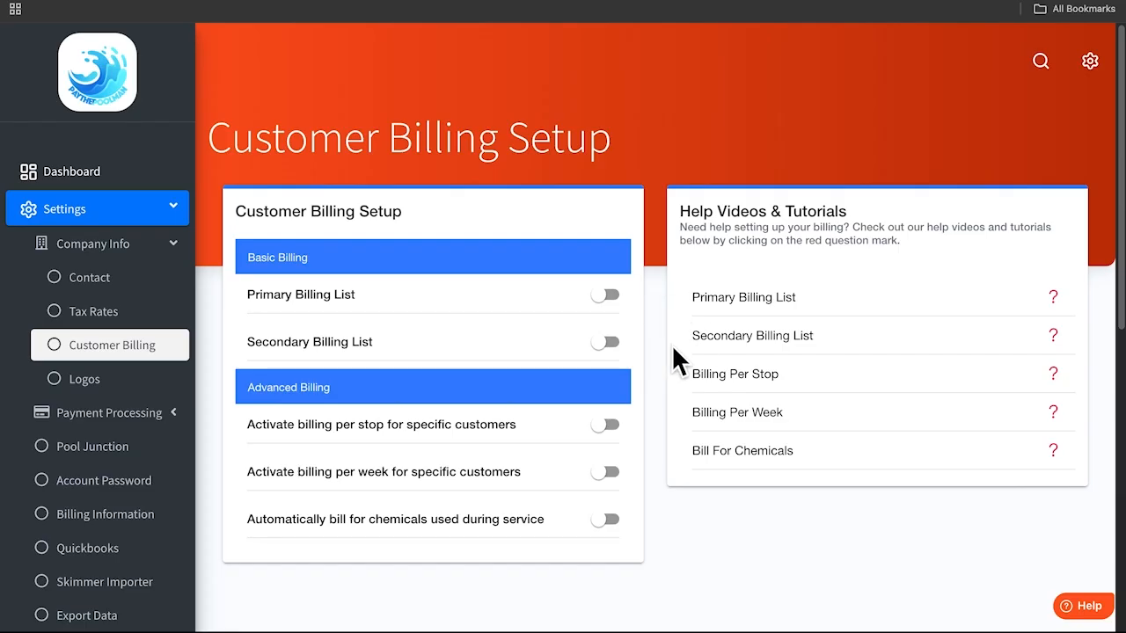
{"action": "left_click", "coordinate": [609, 295]}
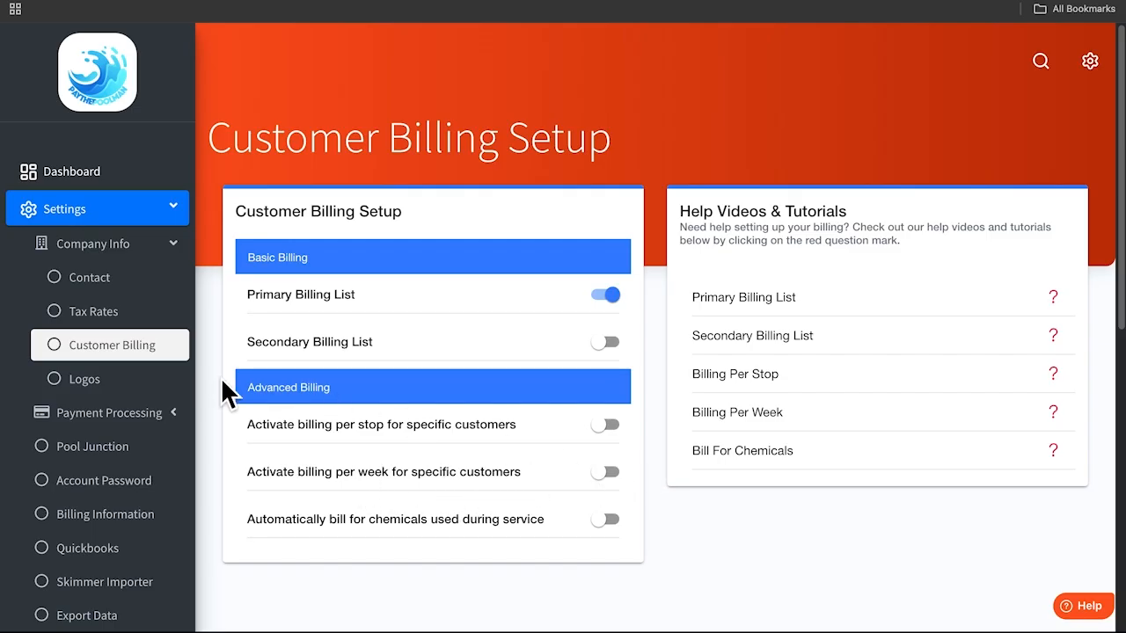
Upload the Aquamarine logo image "INVOICE BALAN...(5) copy" from the Desktop as the company's small logo.
{"action": "left_click", "coordinate": [150, 383]}
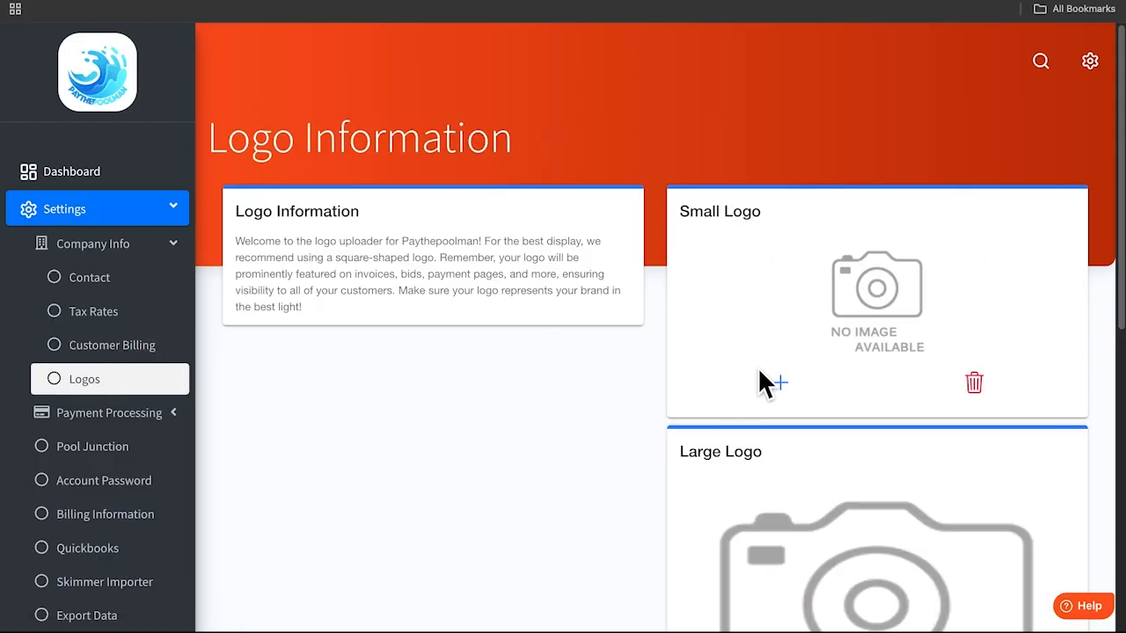
{"action": "left_click", "coordinate": [779, 385]}
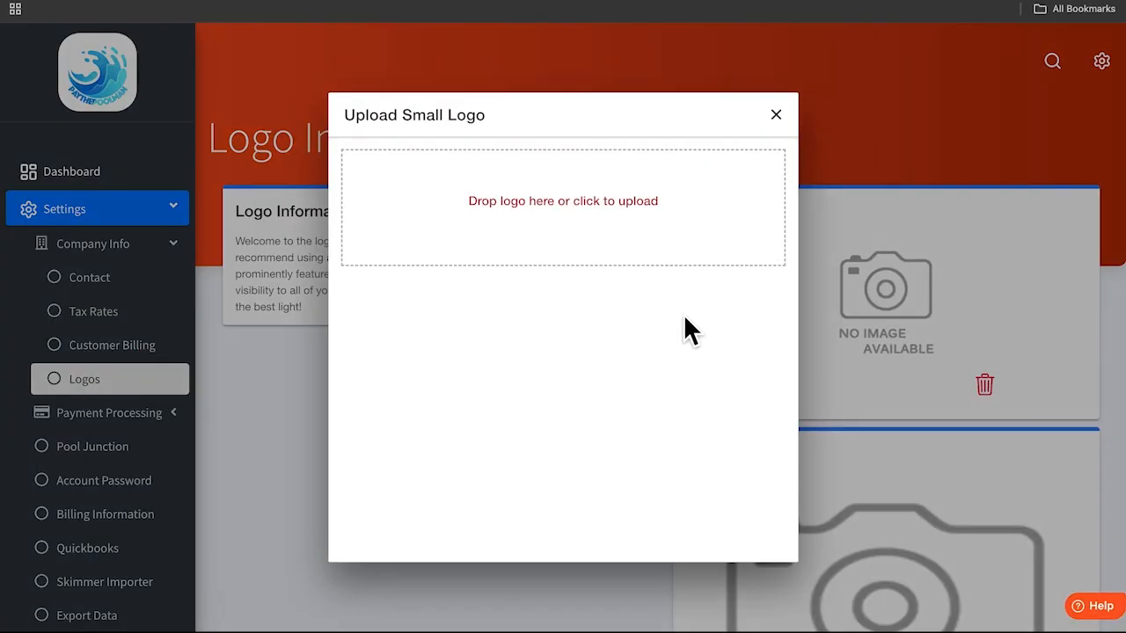
{"action": "left_click", "coordinate": [550, 200]}
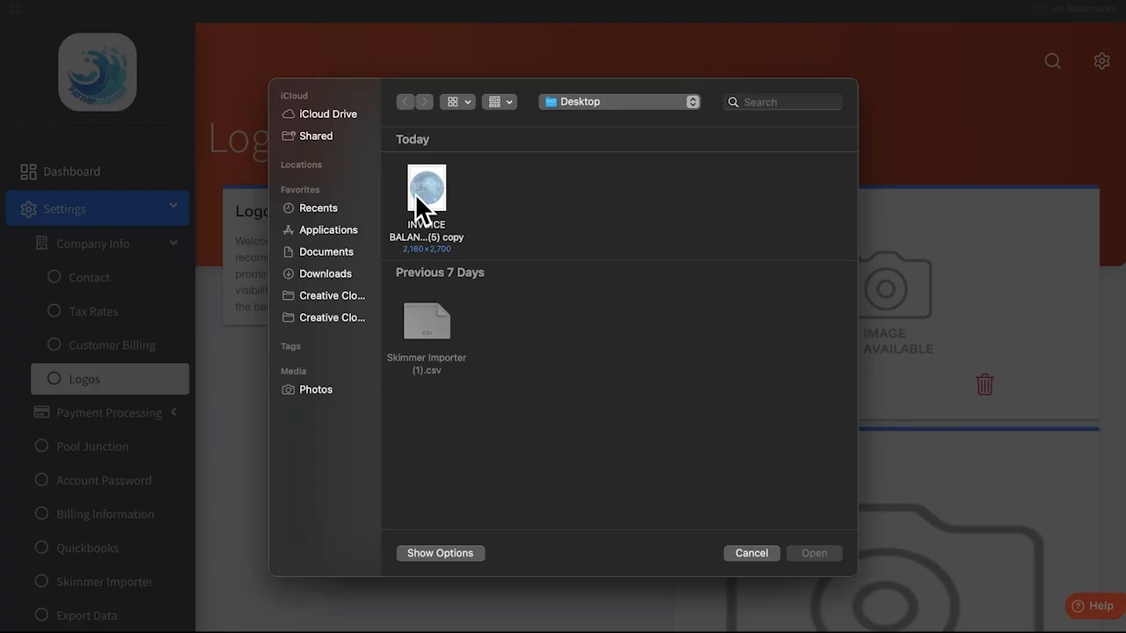
{"action": "double_click", "coordinate": [414, 193]}
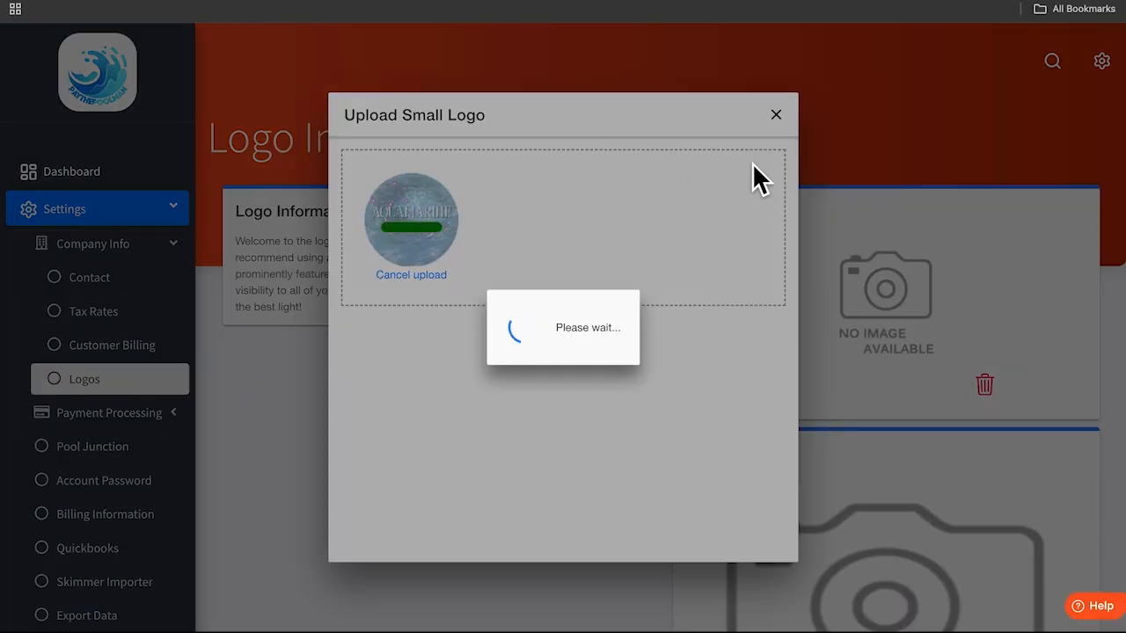
Upload the same Desktop image, "INVOICE BALAN...(5) copy", as the company's large logo.
{"action": "scroll", "coordinate": [833, 398], "scroll_direction": "down", "scroll_amount": 5}
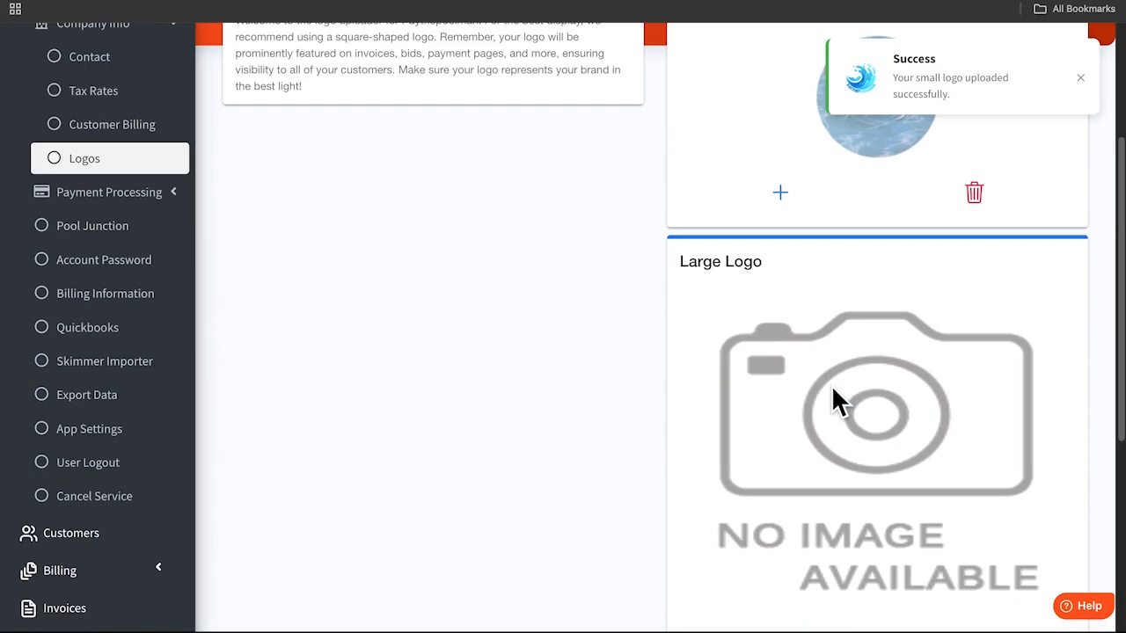
{"action": "left_click", "coordinate": [782, 392]}
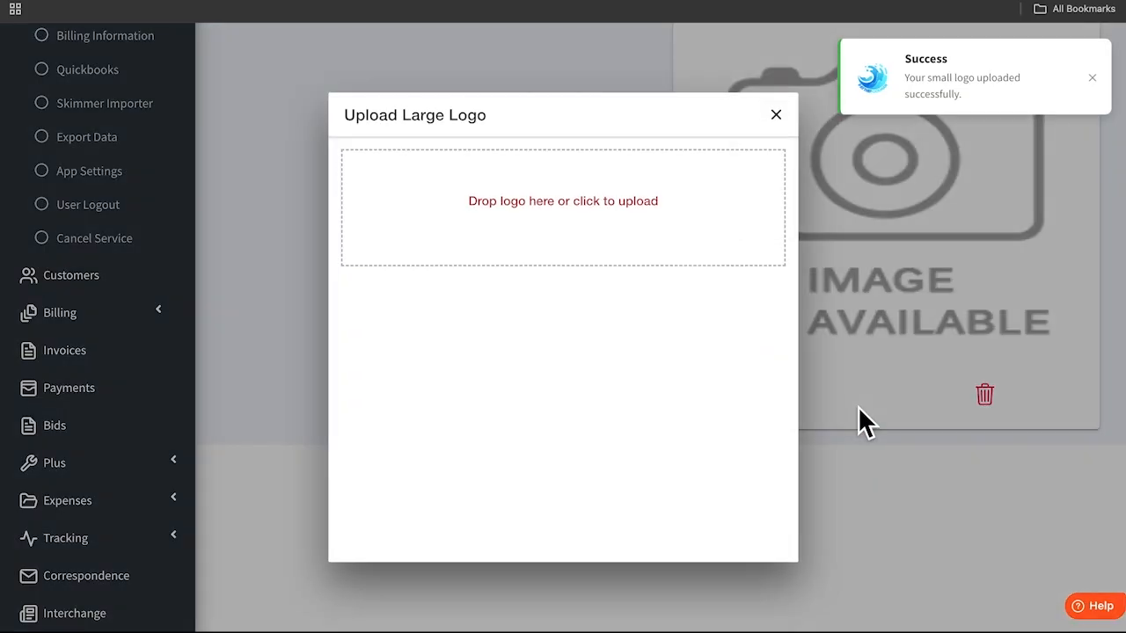
{"action": "left_click", "coordinate": [628, 202]}
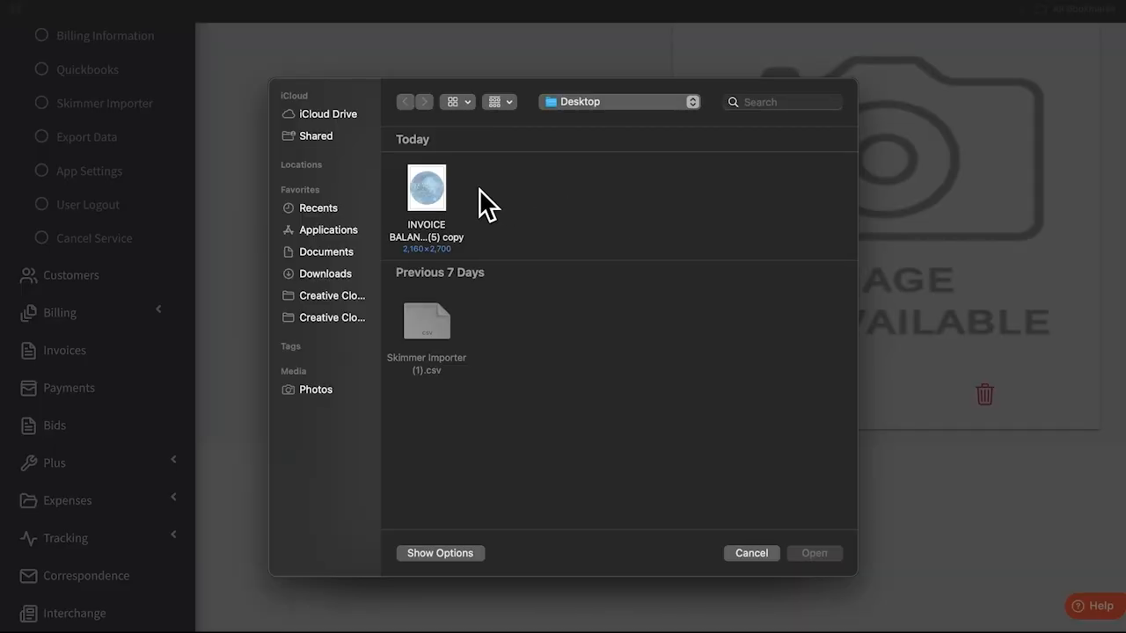
{"action": "double_click", "coordinate": [443, 188]}
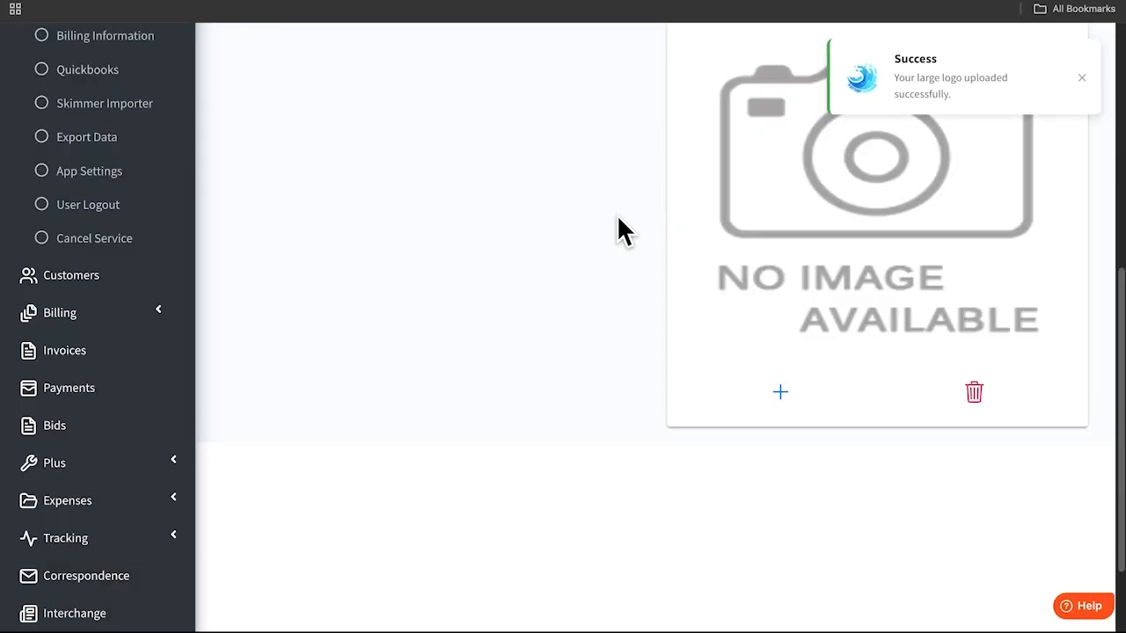
{"action": "scroll", "coordinate": [620, 231], "scroll_direction": "up", "scroll_amount": 10}
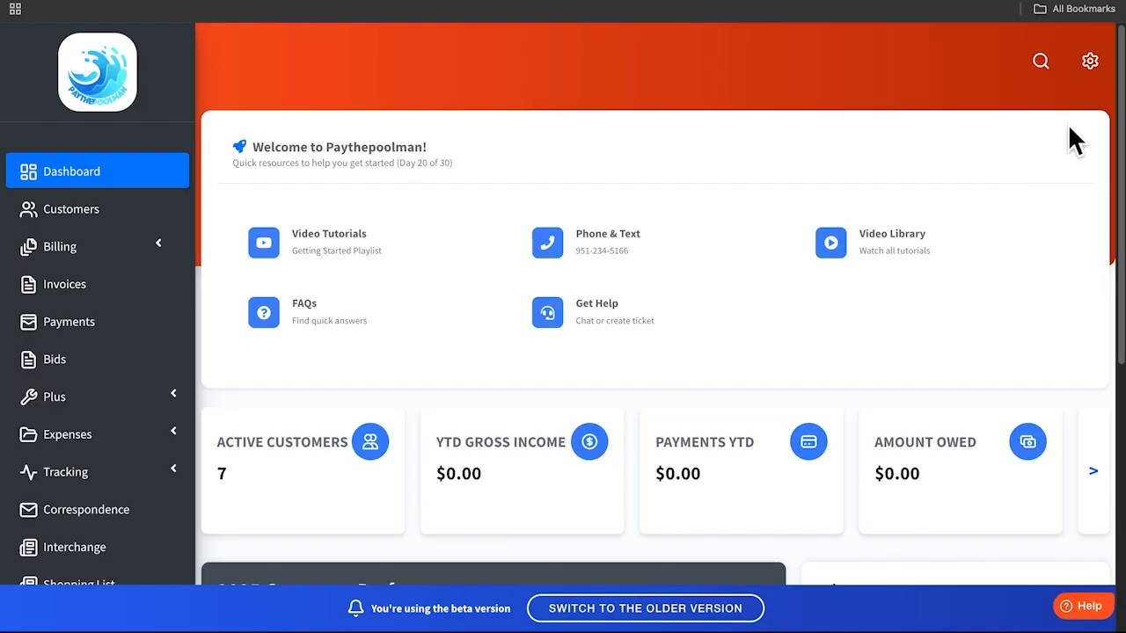
Open the customer list and look through its entries.
{"action": "left_click", "coordinate": [152, 211]}
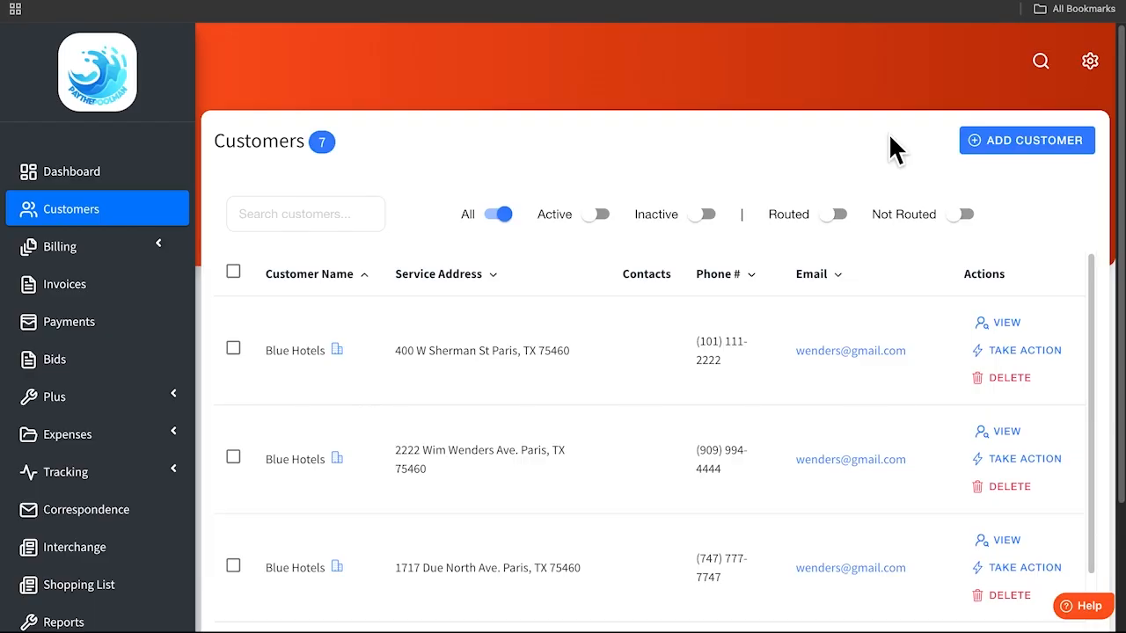
{"action": "scroll", "coordinate": [899, 409], "scroll_direction": "down", "scroll_amount": 5}
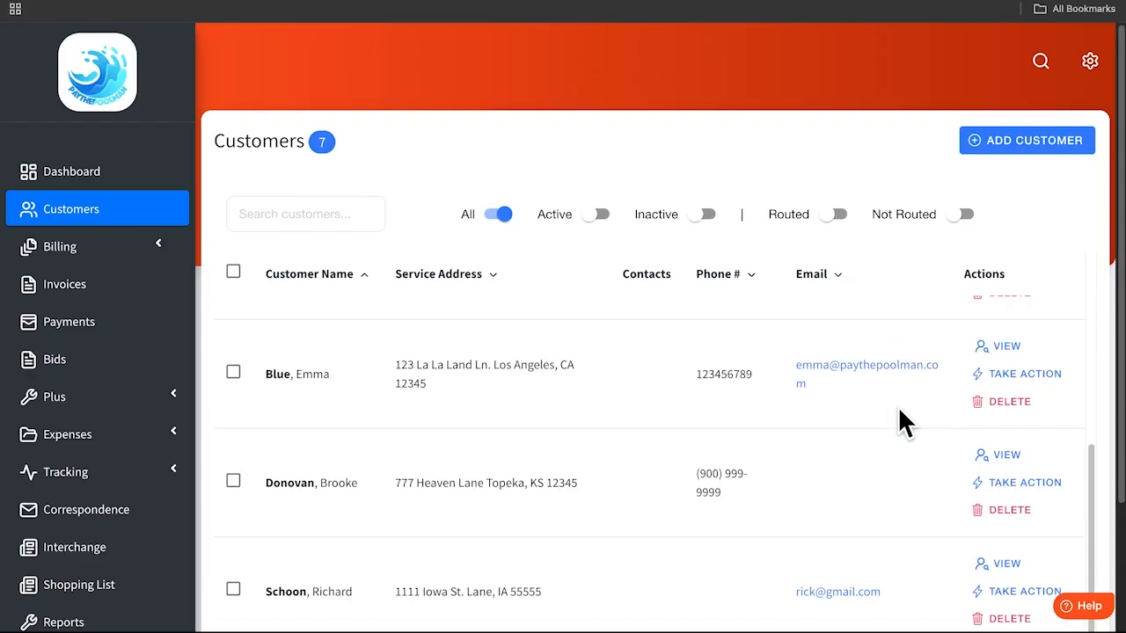
{"action": "scroll", "coordinate": [898, 407], "scroll_direction": "up", "scroll_amount": 5}
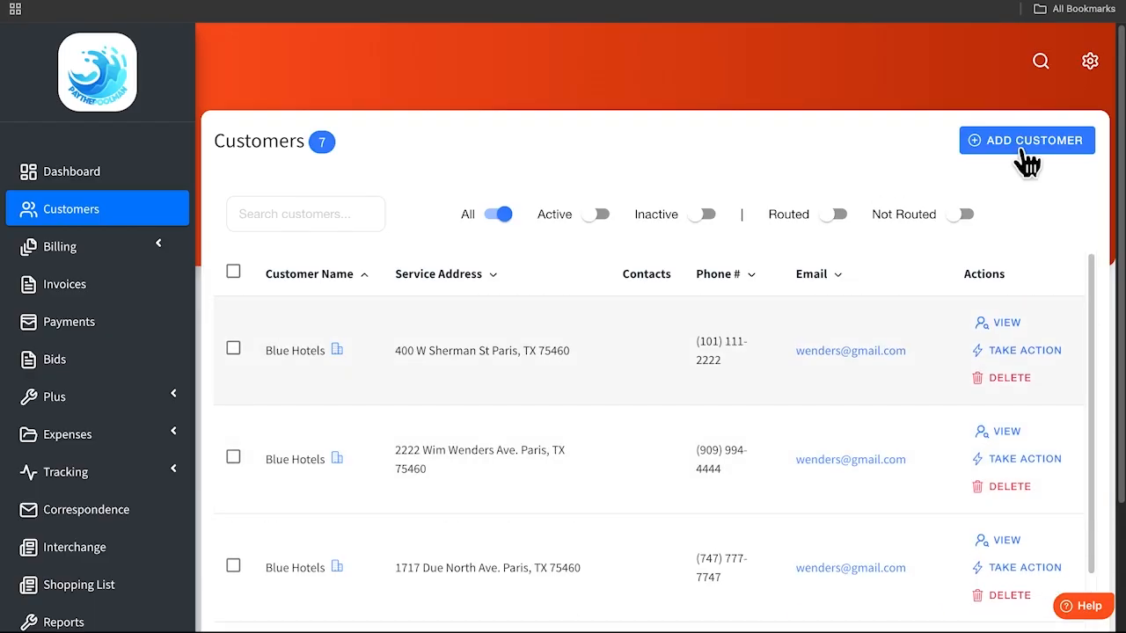
Examine the new customer form's information fields, Additional Contacts and Billing Details sections, and cancel it without saving.
{"action": "left_click", "coordinate": [1087, 142]}
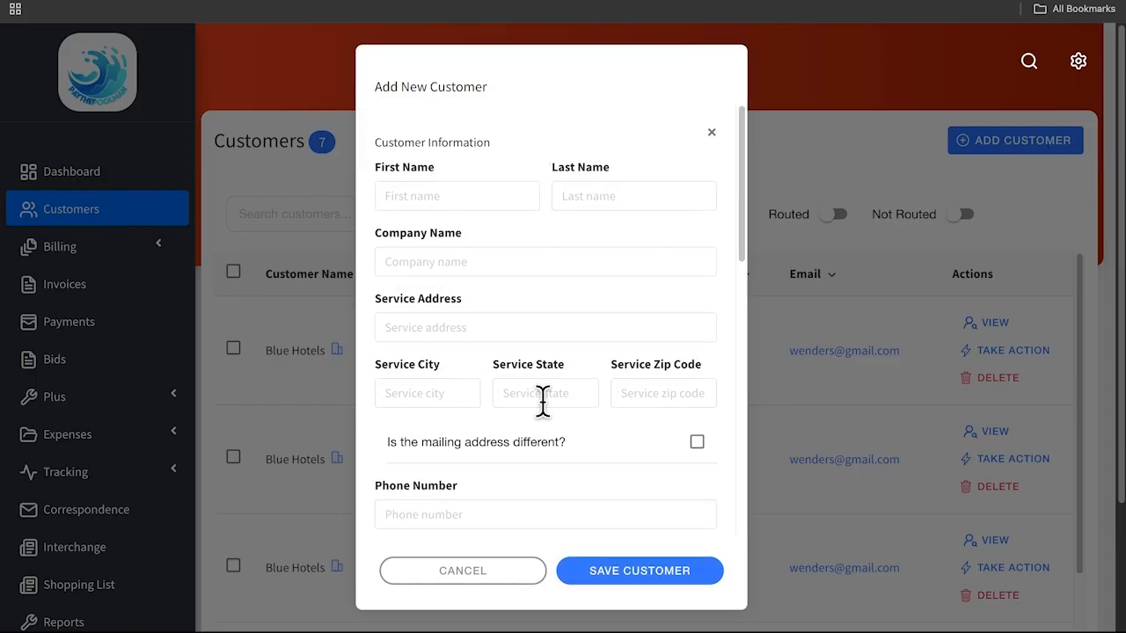
{"action": "scroll", "coordinate": [701, 381], "scroll_direction": "down", "scroll_amount": 3}
{"action": "scroll", "coordinate": [701, 381], "scroll_direction": "down", "scroll_amount": 12}
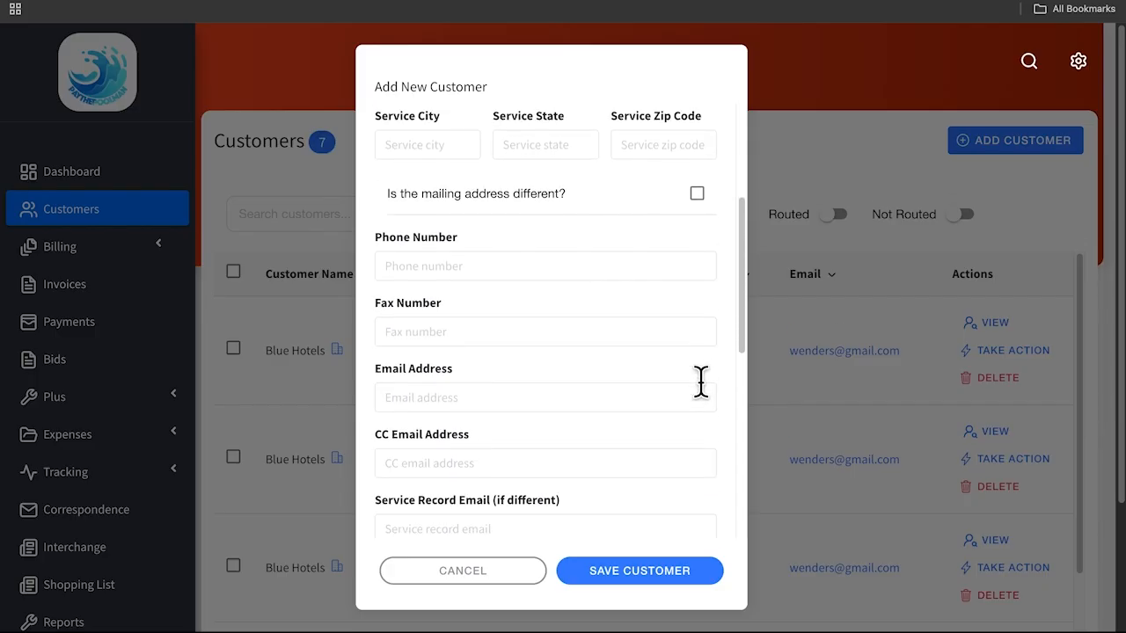
{"action": "scroll", "coordinate": [701, 381], "scroll_direction": "down", "scroll_amount": 2}
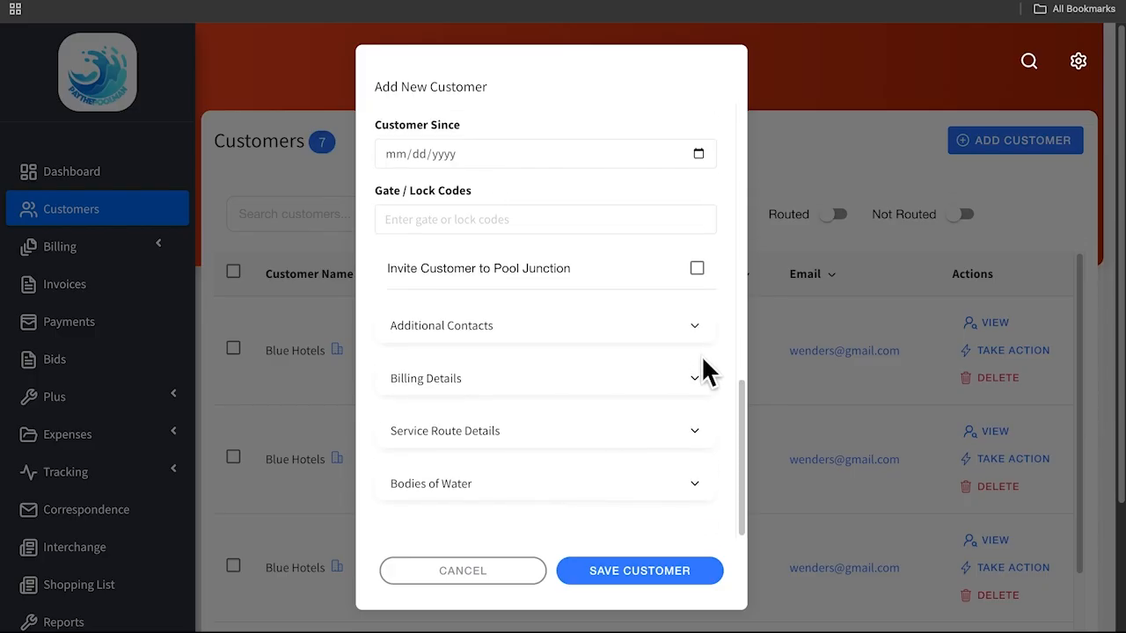
{"action": "left_click", "coordinate": [693, 326]}
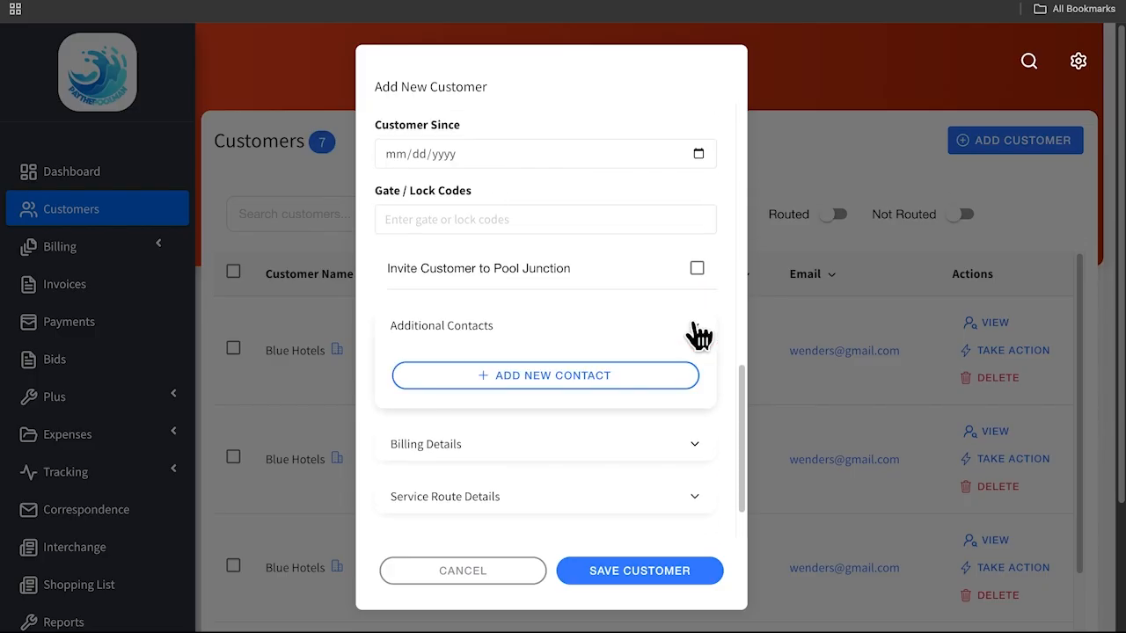
{"action": "left_click", "coordinate": [694, 327]}
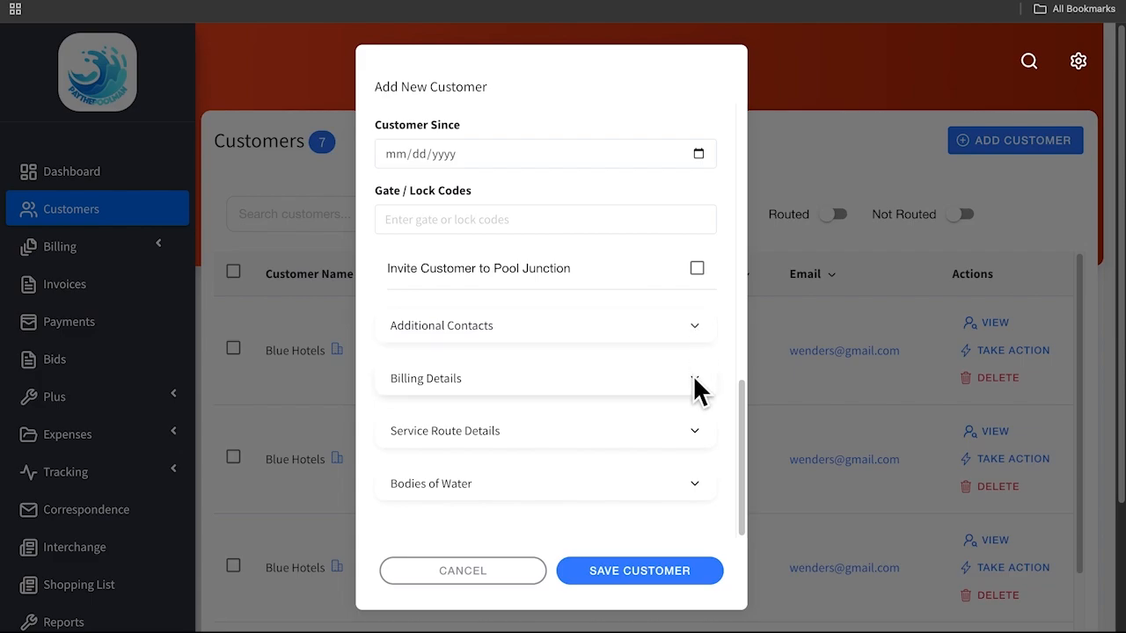
{"action": "left_click", "coordinate": [694, 385]}
{"action": "scroll", "coordinate": [700, 389], "scroll_direction": "down", "scroll_amount": 4}
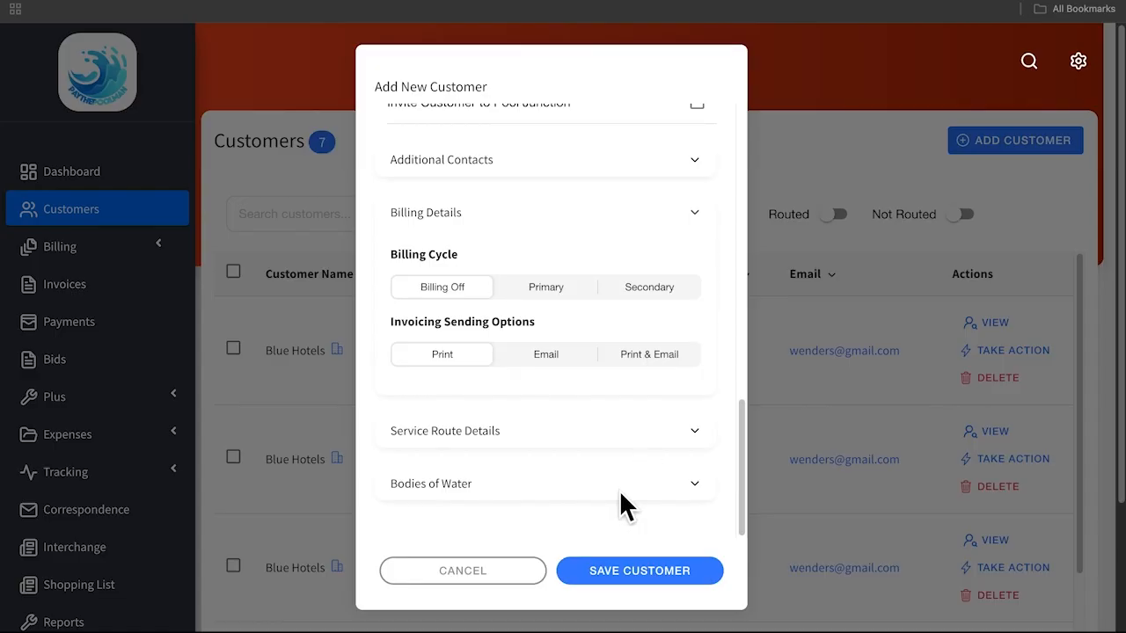
{"action": "left_click", "coordinate": [494, 574]}
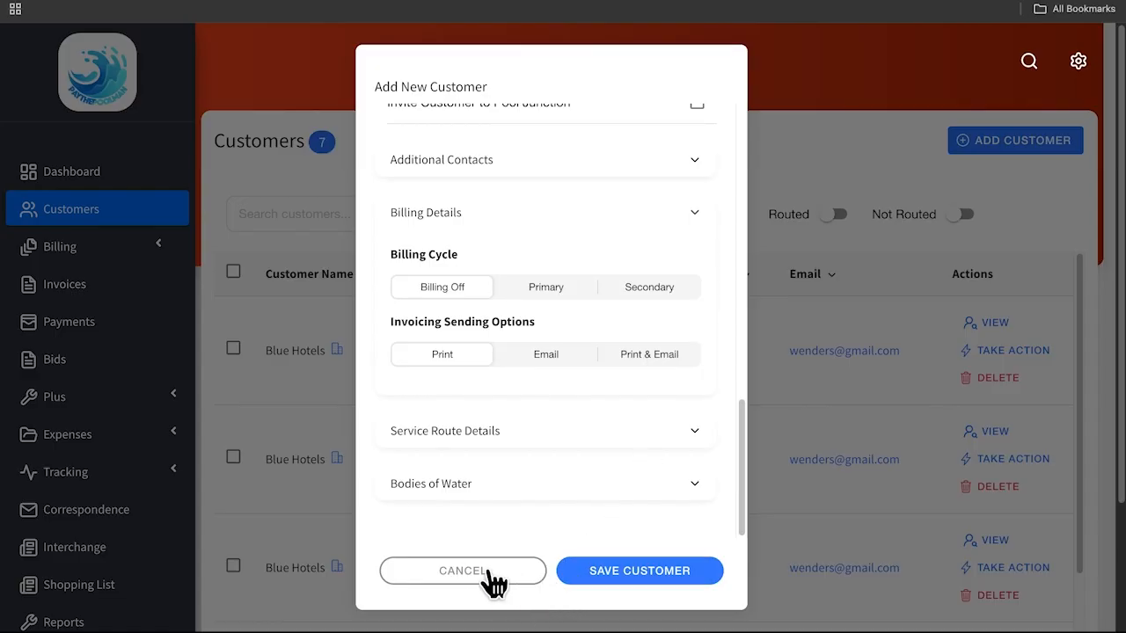
{"action": "left_click", "coordinate": [492, 573]}
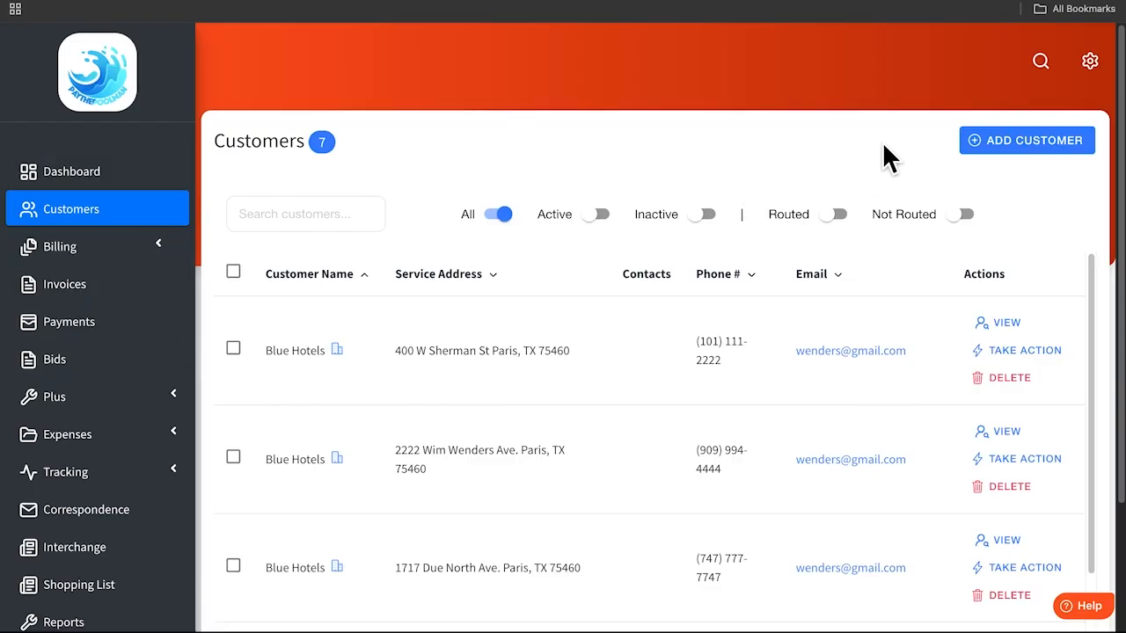
Open the Quickbooks page in the company settings and view its customer import and sync options.
{"action": "left_click", "coordinate": [1094, 66]}
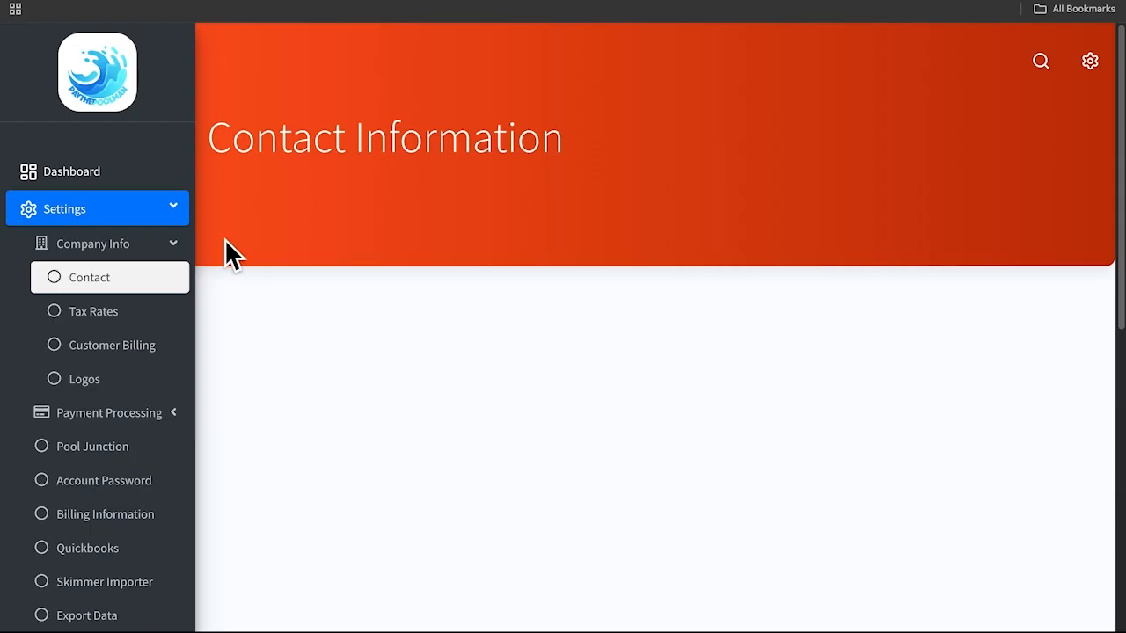
{"action": "scroll", "coordinate": [172, 329], "scroll_direction": "down", "scroll_amount": 3}
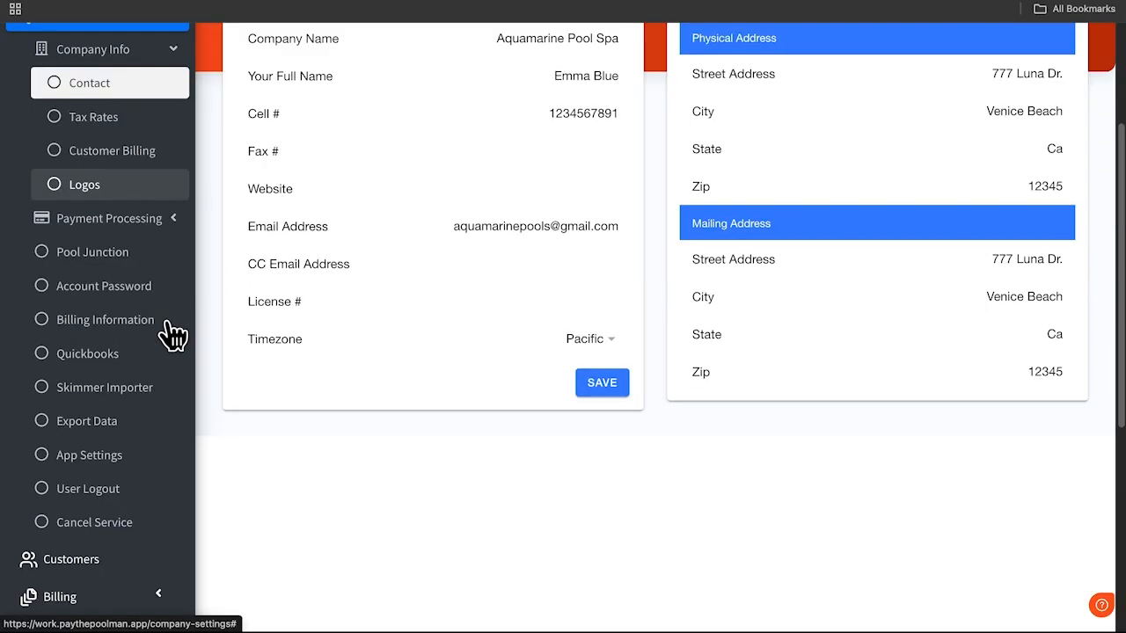
{"action": "left_click", "coordinate": [152, 356]}
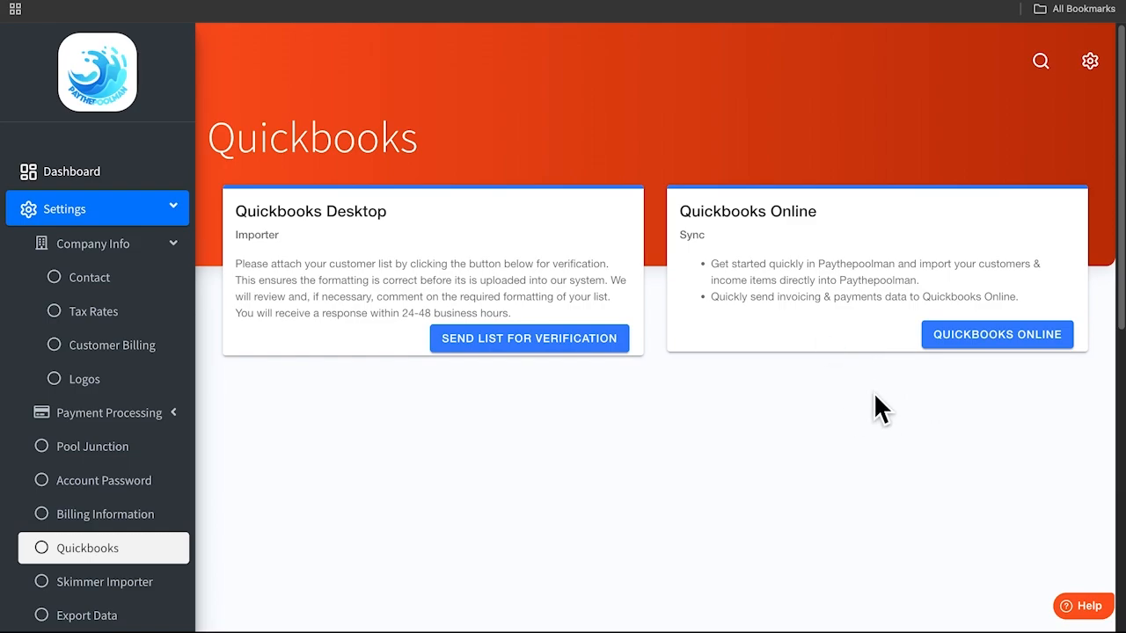
Load "Skimmer Importer (1).csv" from the Desktop into the Skimmer Importer and start the import.
{"action": "left_click", "coordinate": [176, 587]}
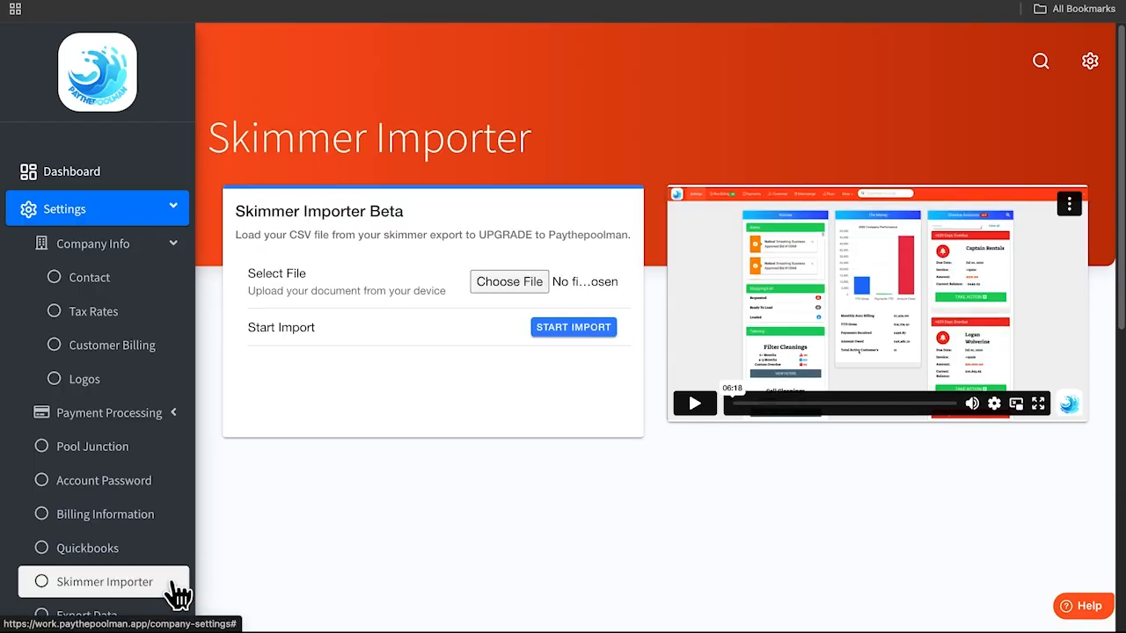
{"action": "left_click", "coordinate": [538, 283]}
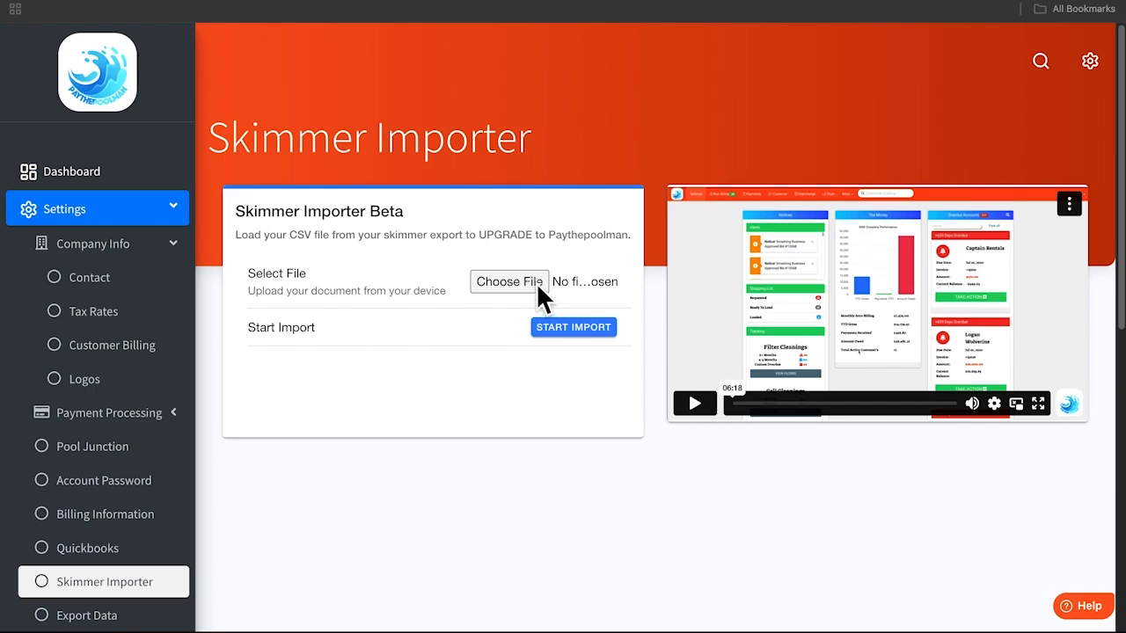
{"action": "left_click", "coordinate": [489, 273]}
{"action": "left_click", "coordinate": [503, 274]}
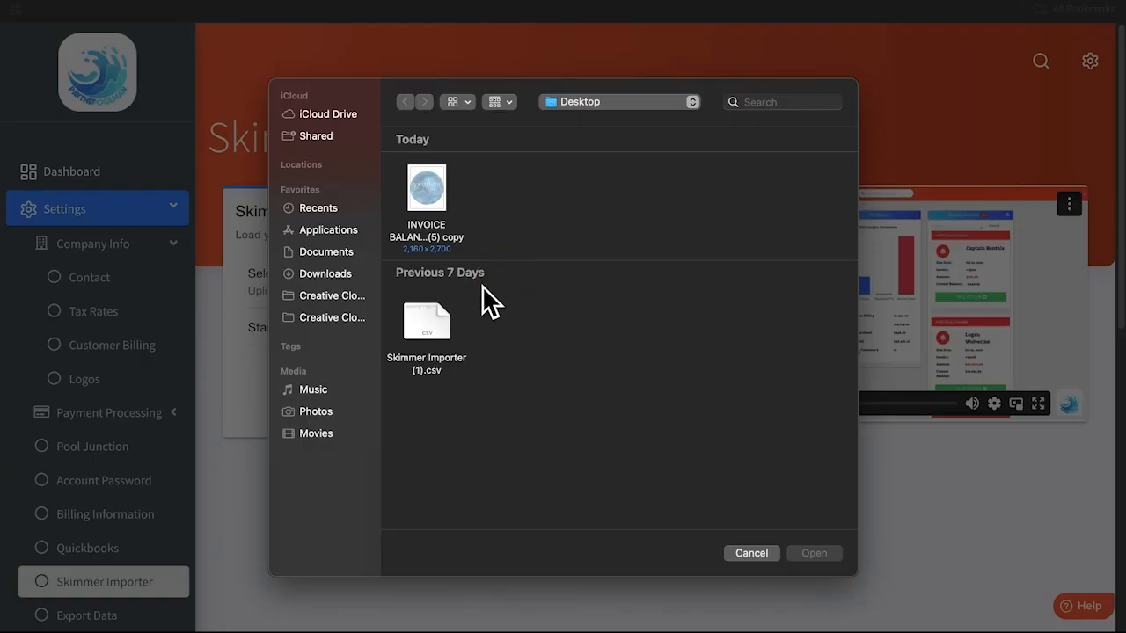
{"action": "double_click", "coordinate": [431, 322]}
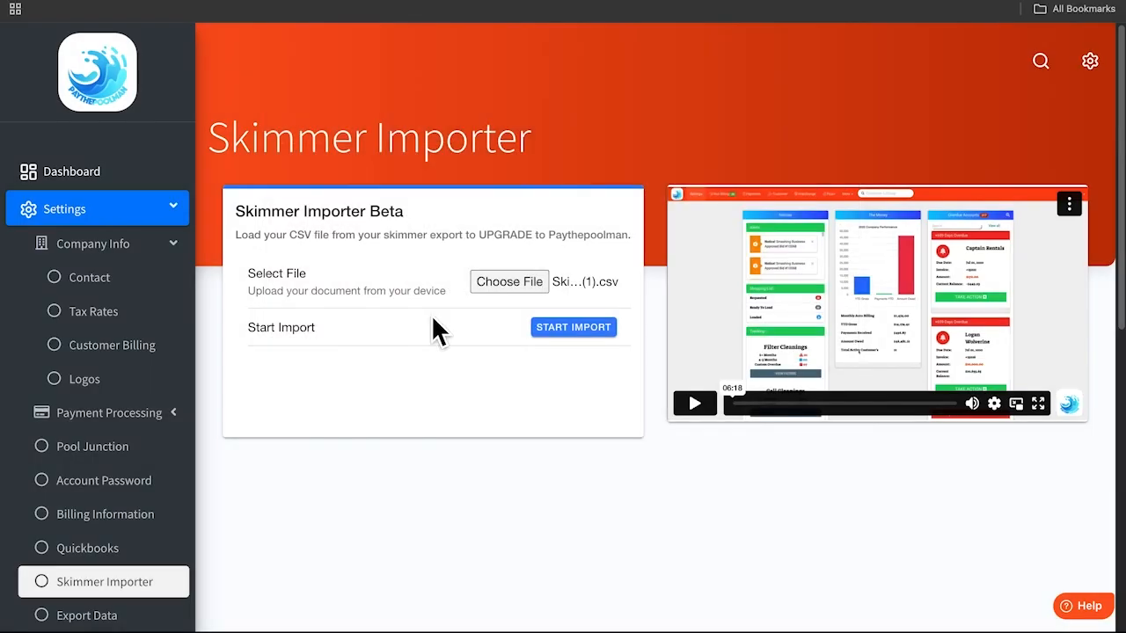
{"action": "left_click", "coordinate": [607, 329]}
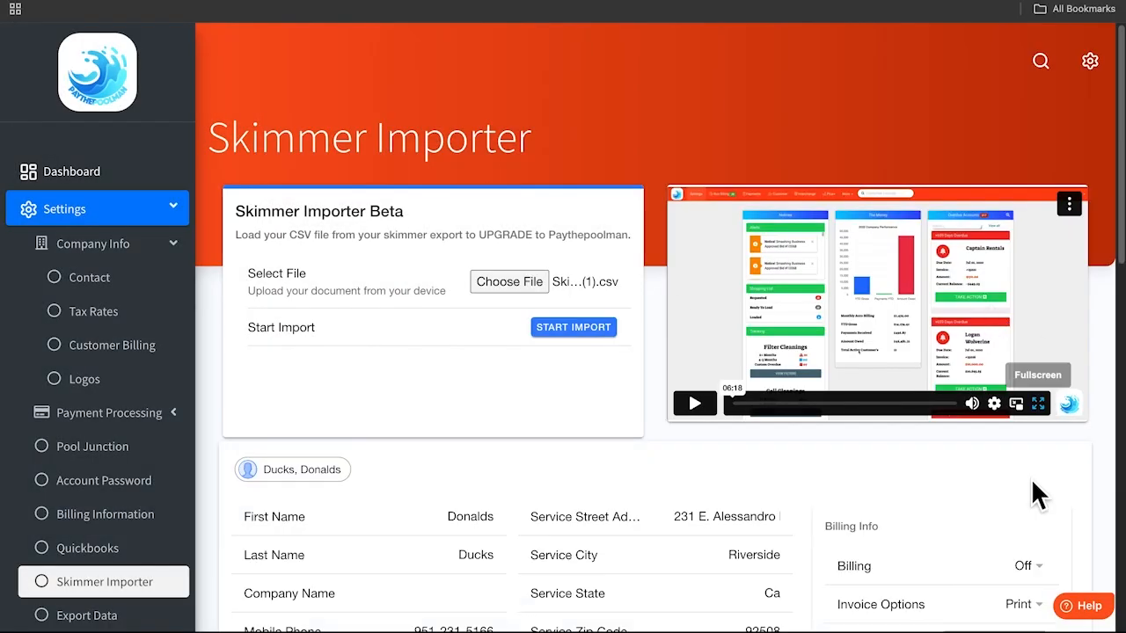
Review the customer records read from the CSV and set the first customer's billing to On - Primary List.
{"action": "scroll", "coordinate": [1031, 487], "scroll_direction": "down", "scroll_amount": 5}
{"action": "scroll", "coordinate": [1030, 487], "scroll_direction": "down", "scroll_amount": 11}
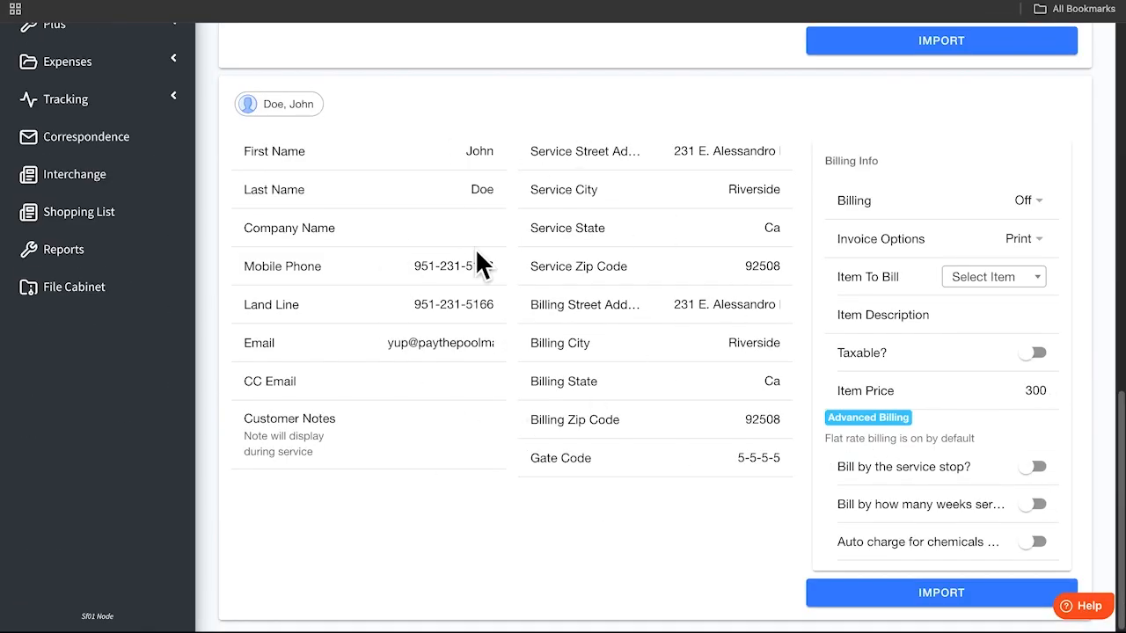
{"action": "scroll", "coordinate": [699, 305], "scroll_direction": "up", "scroll_amount": 8}
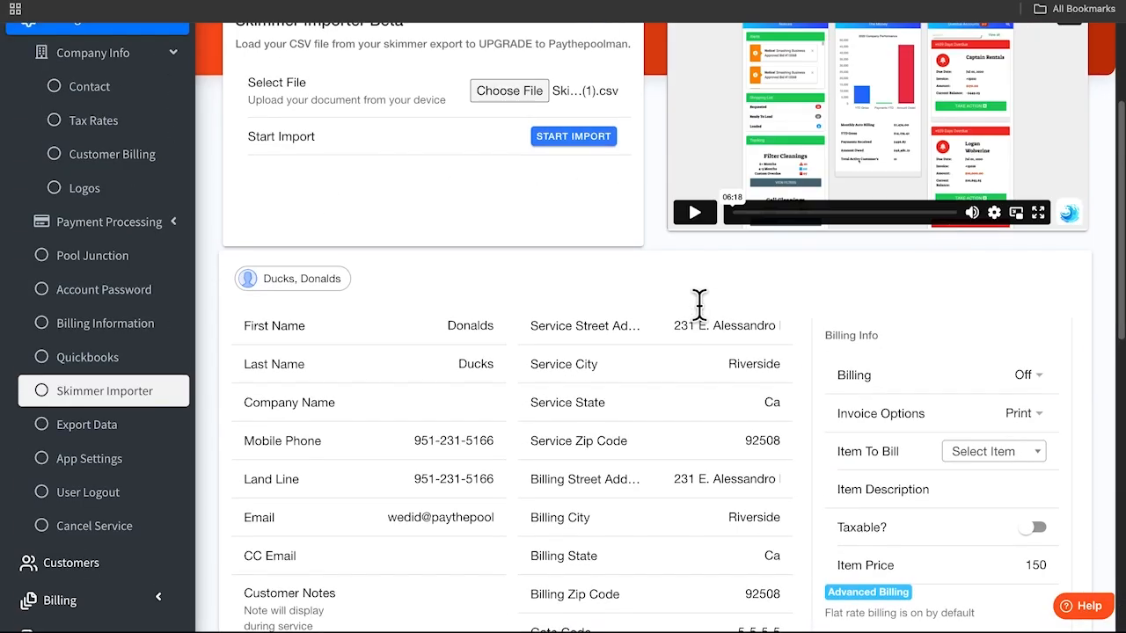
{"action": "scroll", "coordinate": [699, 305], "scroll_direction": "down", "scroll_amount": 4}
{"action": "scroll", "coordinate": [457, 220], "scroll_direction": "up", "scroll_amount": 1}
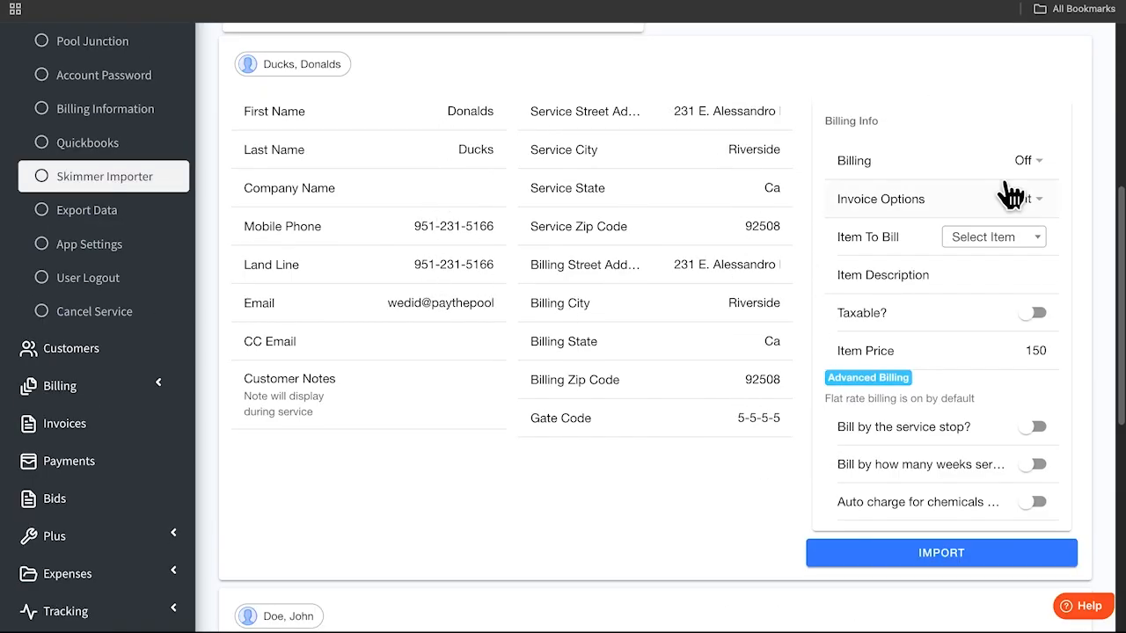
{"action": "left_click", "coordinate": [1025, 162]}
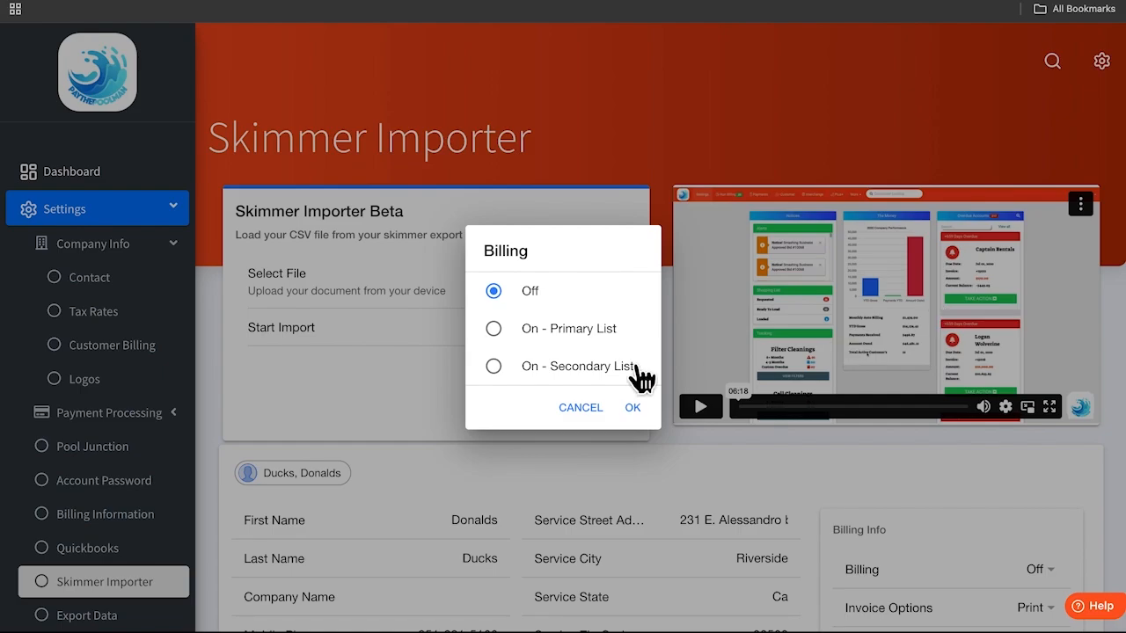
{"action": "left_click", "coordinate": [554, 325]}
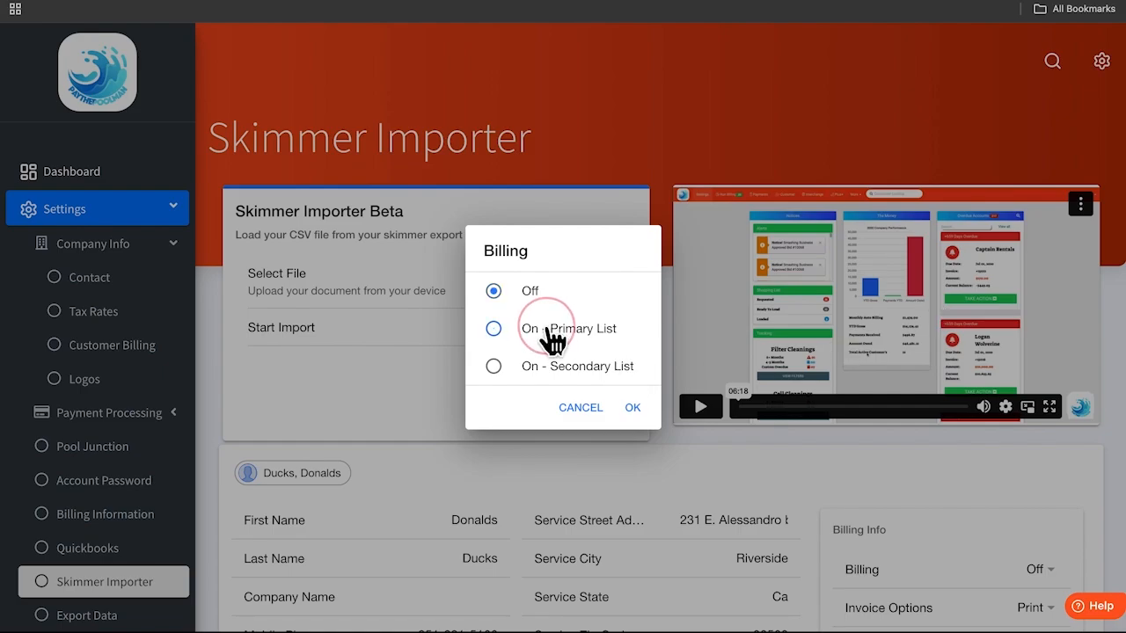
{"action": "left_click", "coordinate": [633, 408]}
Set the first customer's invoice option to Email.
{"action": "scroll", "coordinate": [897, 440], "scroll_direction": "down", "scroll_amount": 2}
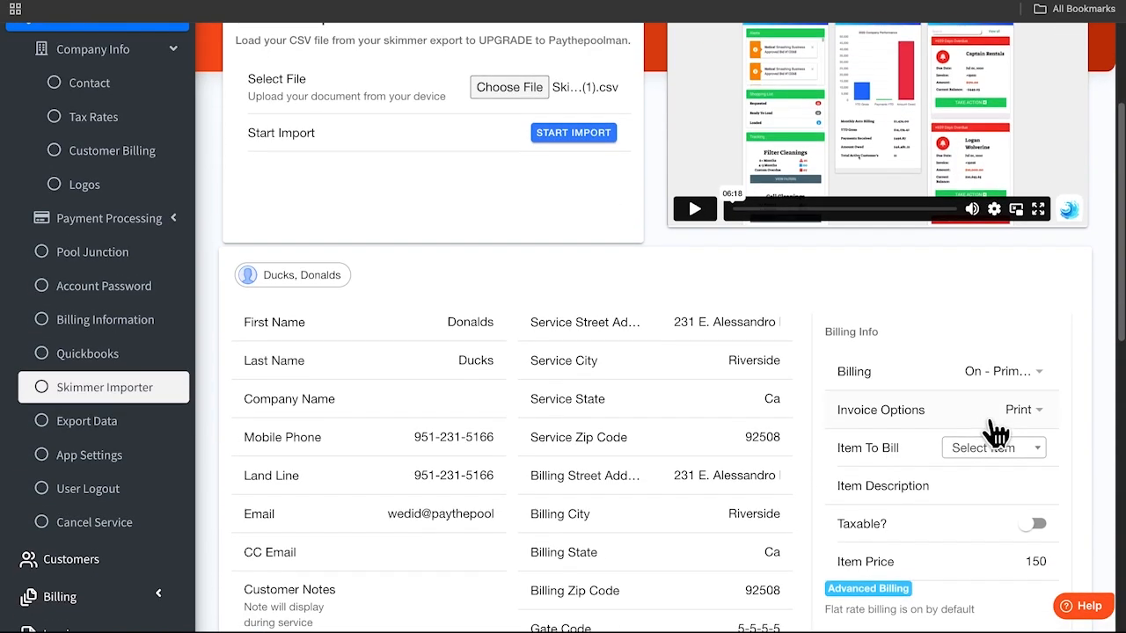
{"action": "left_click", "coordinate": [917, 404]}
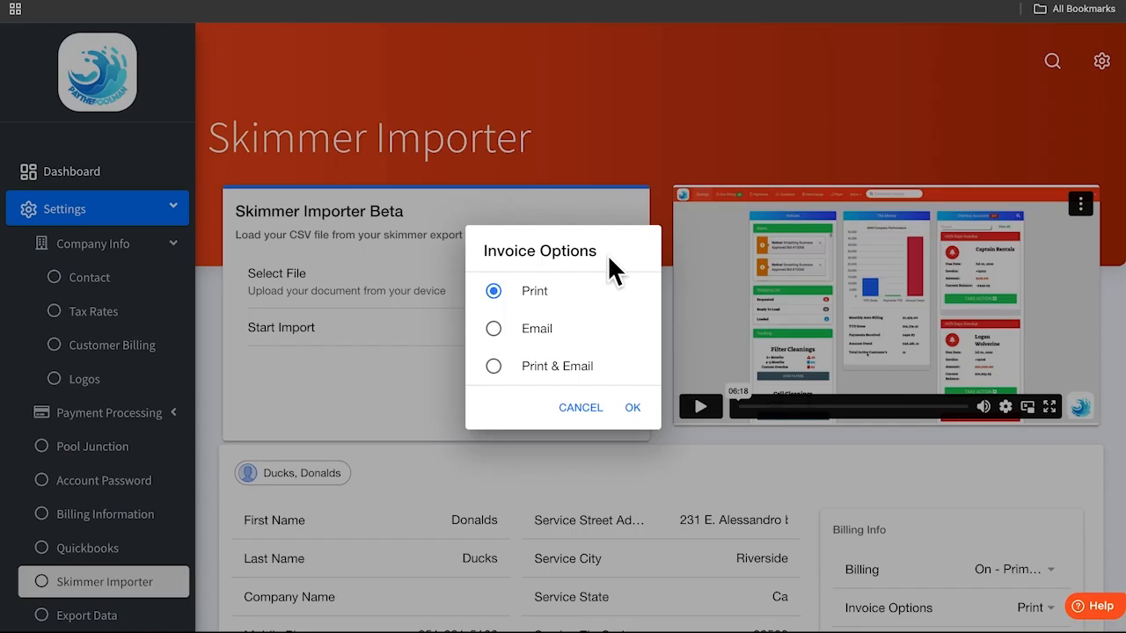
{"action": "left_click", "coordinate": [525, 332]}
{"action": "left_click", "coordinate": [629, 408]}
Make the first customer's billing taxable with Pool Service as the item to bill, and import the record.
{"action": "scroll", "coordinate": [984, 466], "scroll_direction": "down", "scroll_amount": 5}
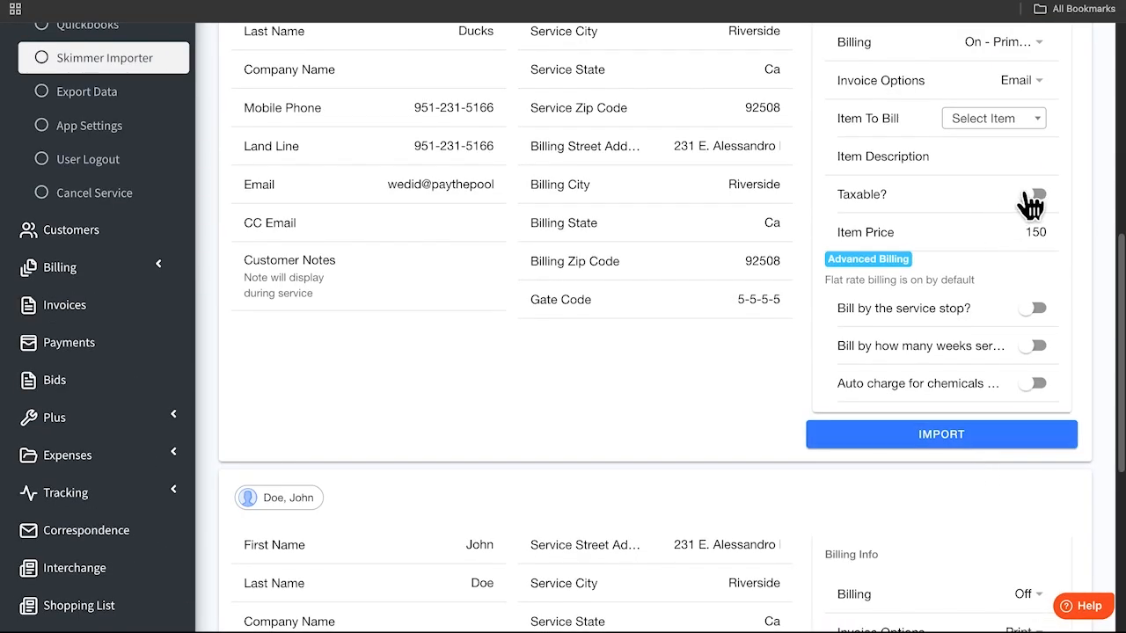
{"action": "left_click", "coordinate": [1033, 196]}
{"action": "left_click", "coordinate": [1025, 120]}
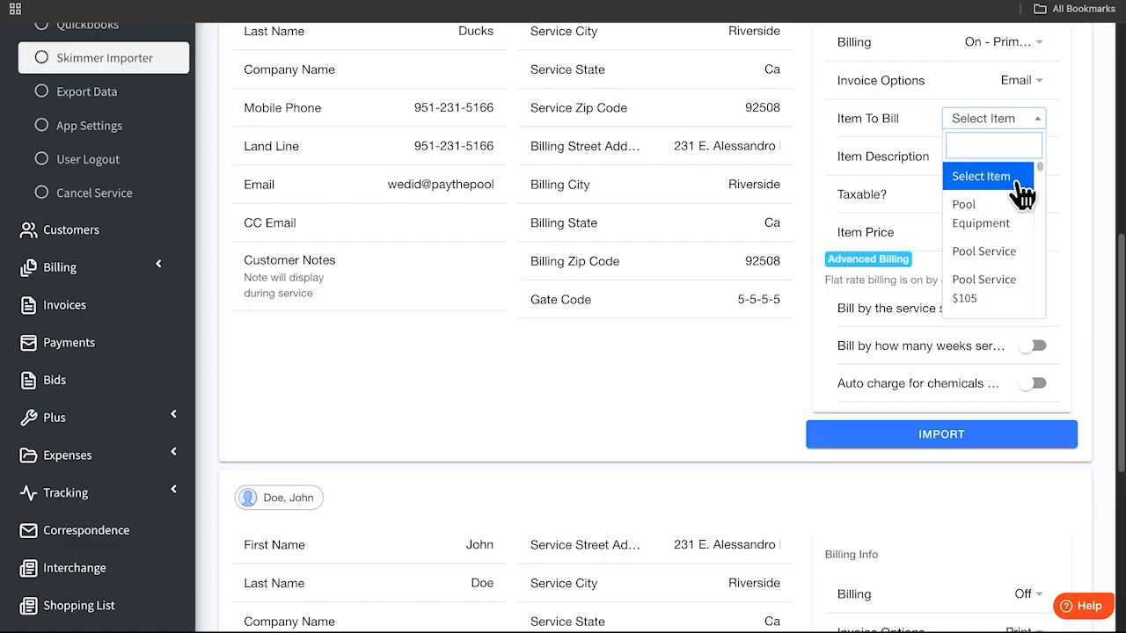
{"action": "left_click", "coordinate": [1001, 250]}
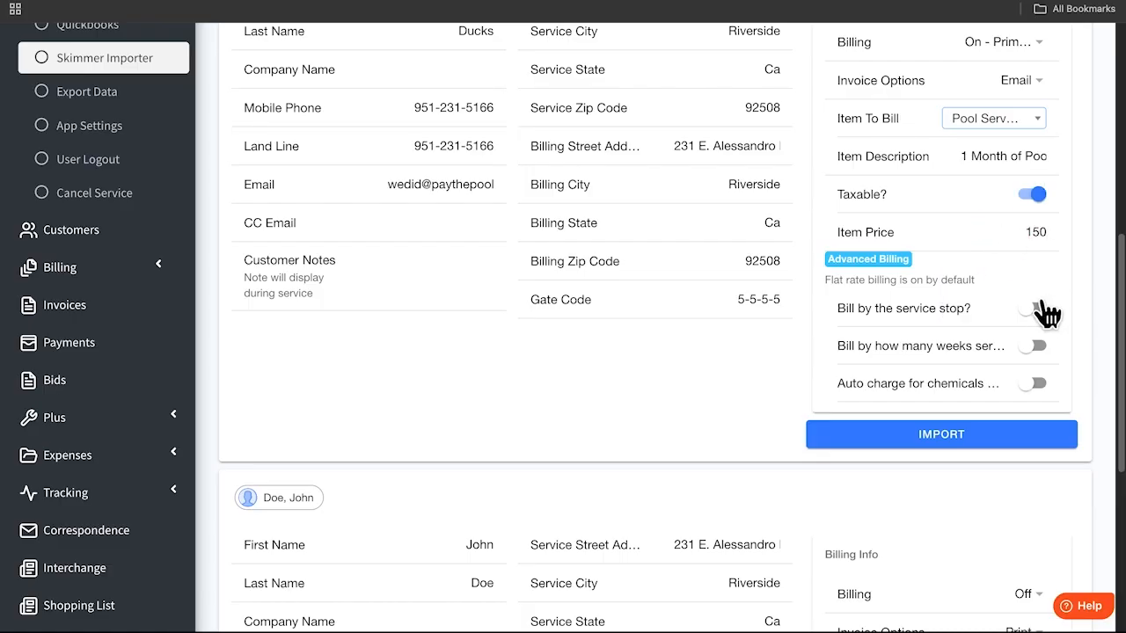
{"action": "left_click", "coordinate": [1017, 444]}
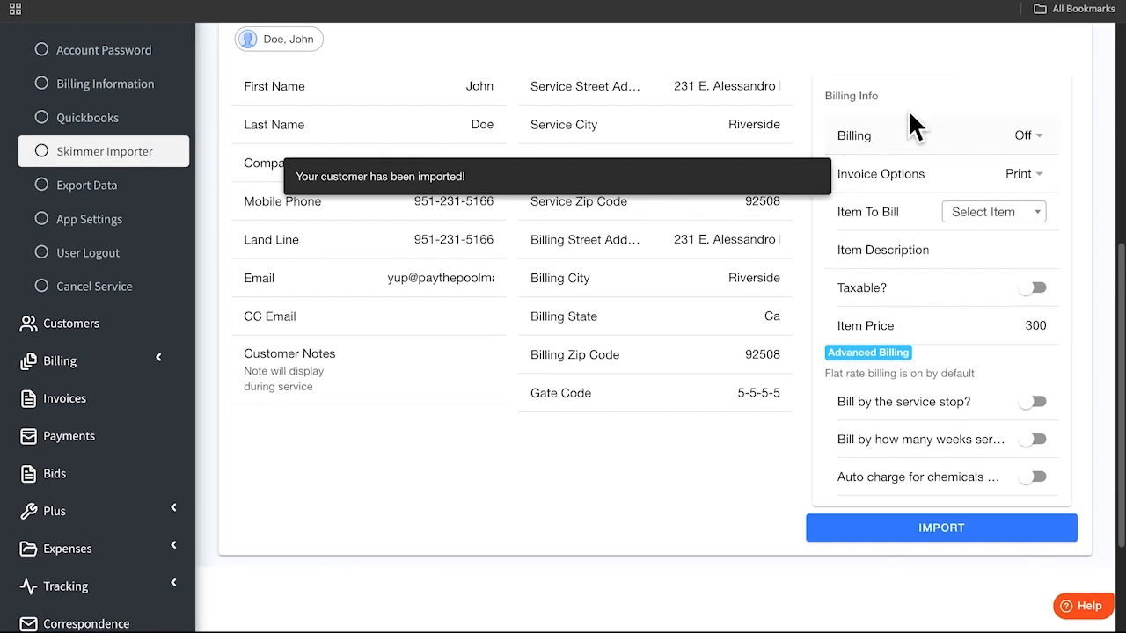
Set the remaining customer's billing to On - Primary List with Pool Service as the item to bill.
{"action": "left_click", "coordinate": [942, 136]}
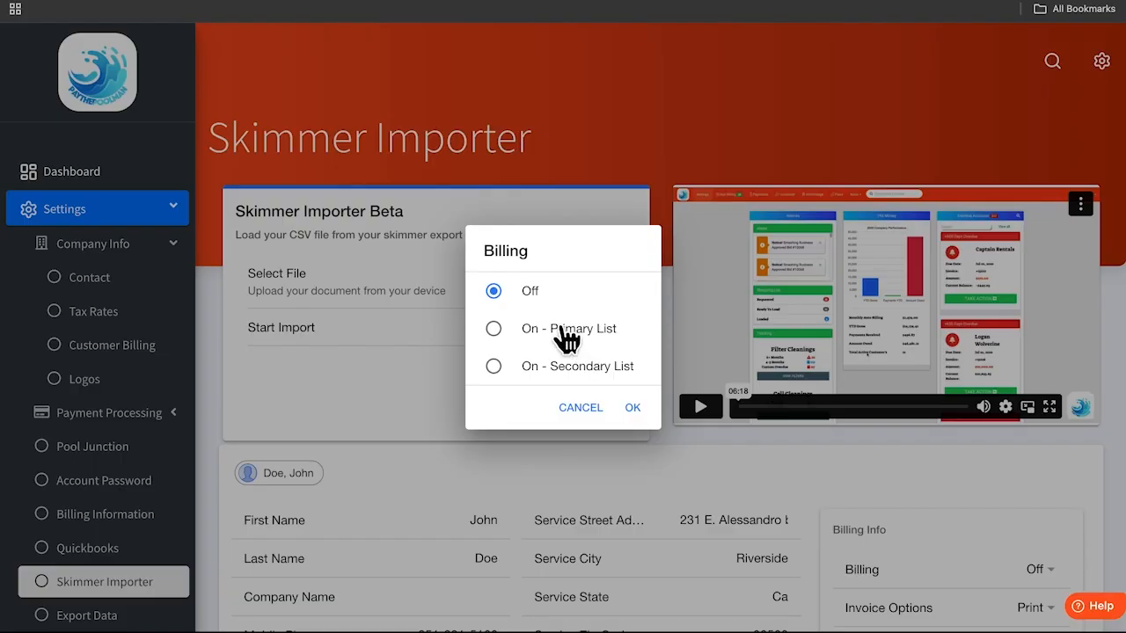
{"action": "left_click", "coordinate": [567, 330]}
{"action": "left_click", "coordinate": [631, 408]}
{"action": "scroll", "coordinate": [880, 439], "scroll_direction": "down", "scroll_amount": 3}
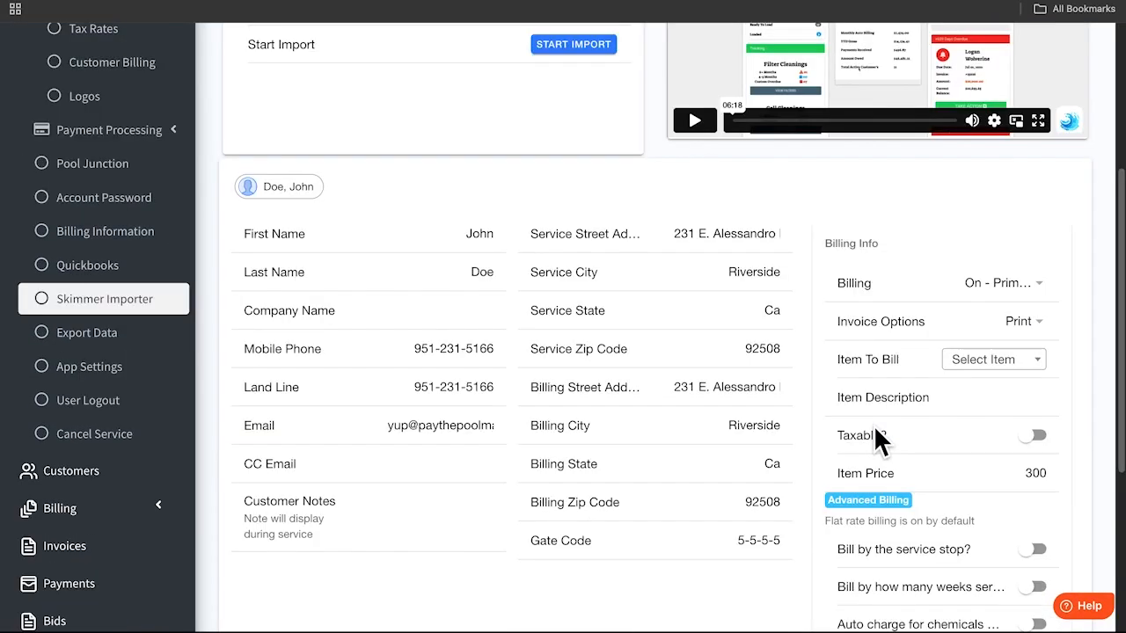
{"action": "left_click", "coordinate": [978, 363]}
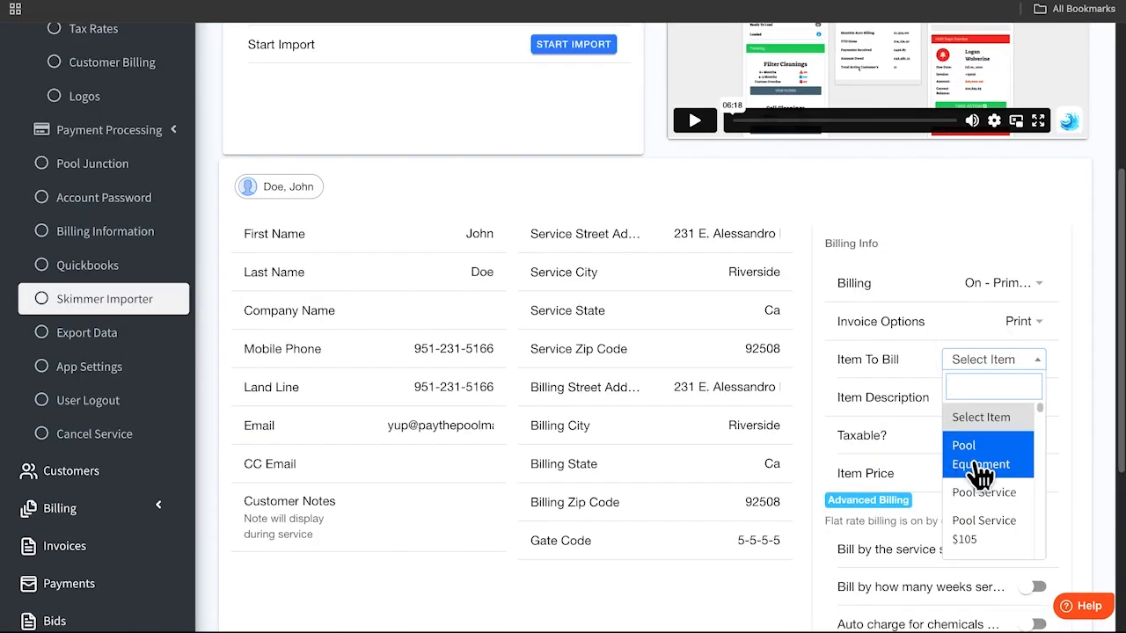
{"action": "left_click", "coordinate": [983, 494]}
Switch the remaining customer's invoice option to Email and import the record as taxable.
{"action": "left_click", "coordinate": [1019, 322]}
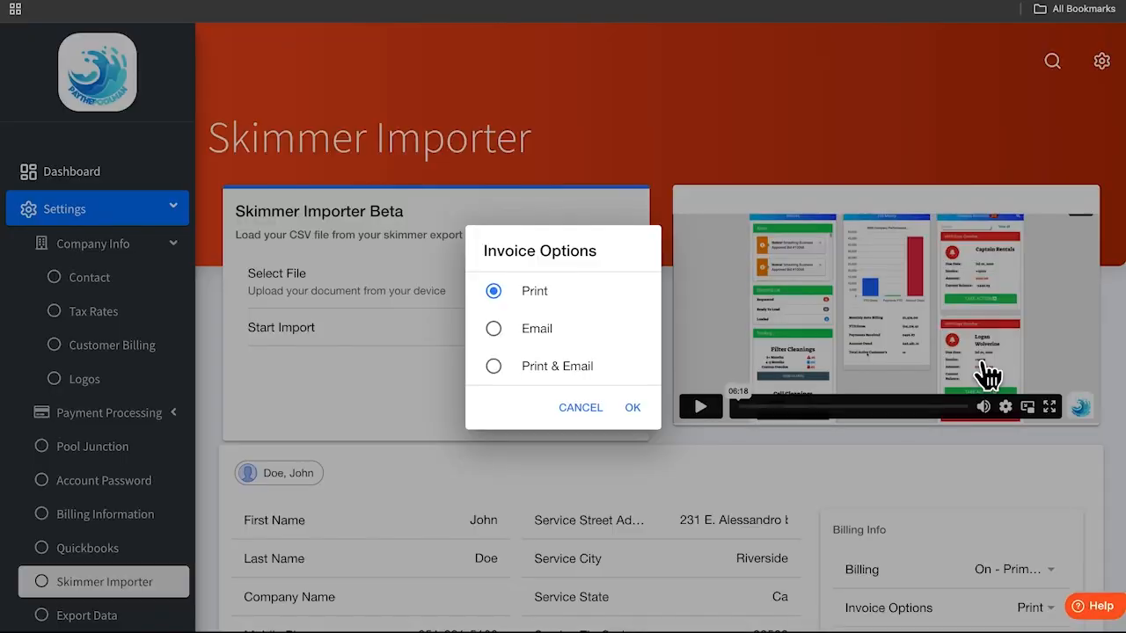
{"action": "left_click", "coordinate": [513, 328]}
{"action": "left_click", "coordinate": [632, 407]}
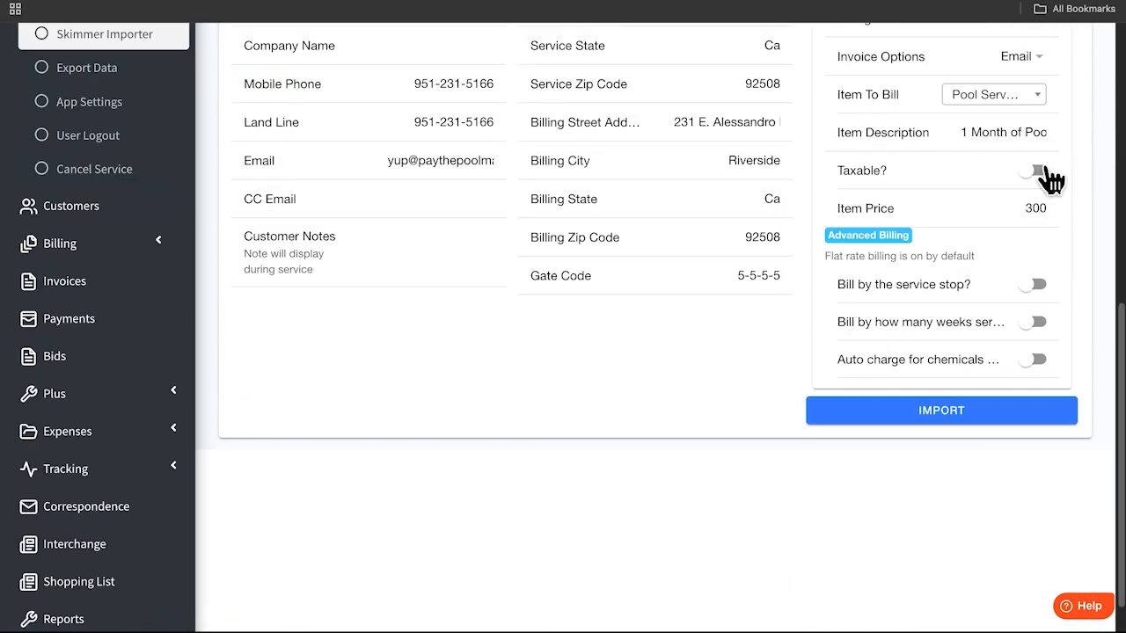
{"action": "left_click", "coordinate": [1038, 171]}
{"action": "left_click", "coordinate": [976, 415]}
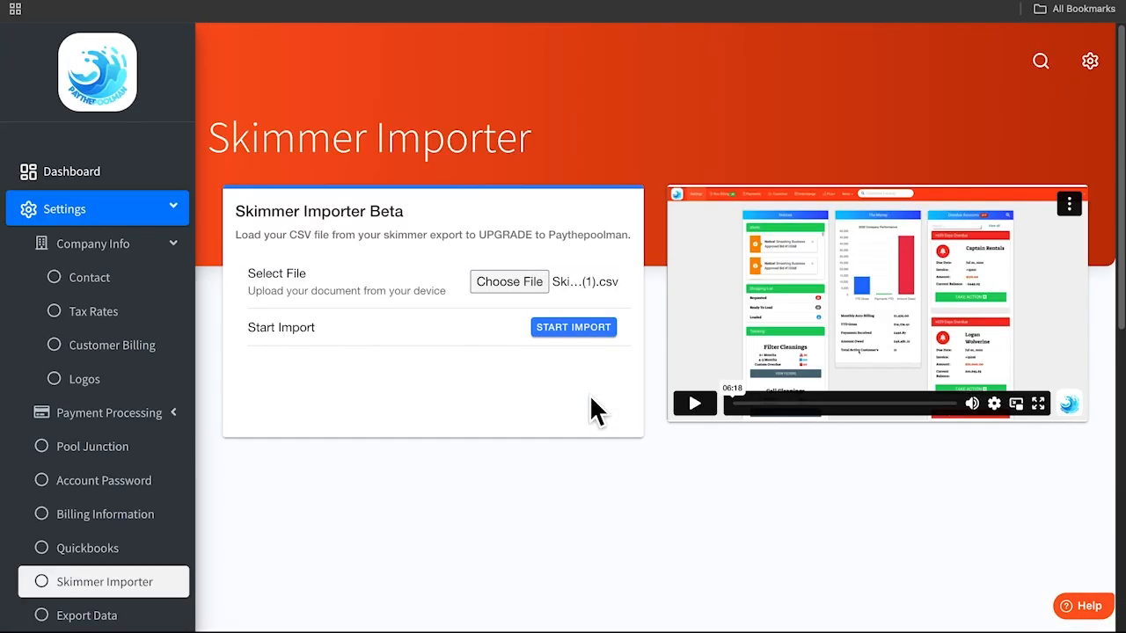
Look through the customer list for the two imported customers and return to the main dashboard.
{"action": "scroll", "coordinate": [154, 497], "scroll_direction": "down", "scroll_amount": 5}
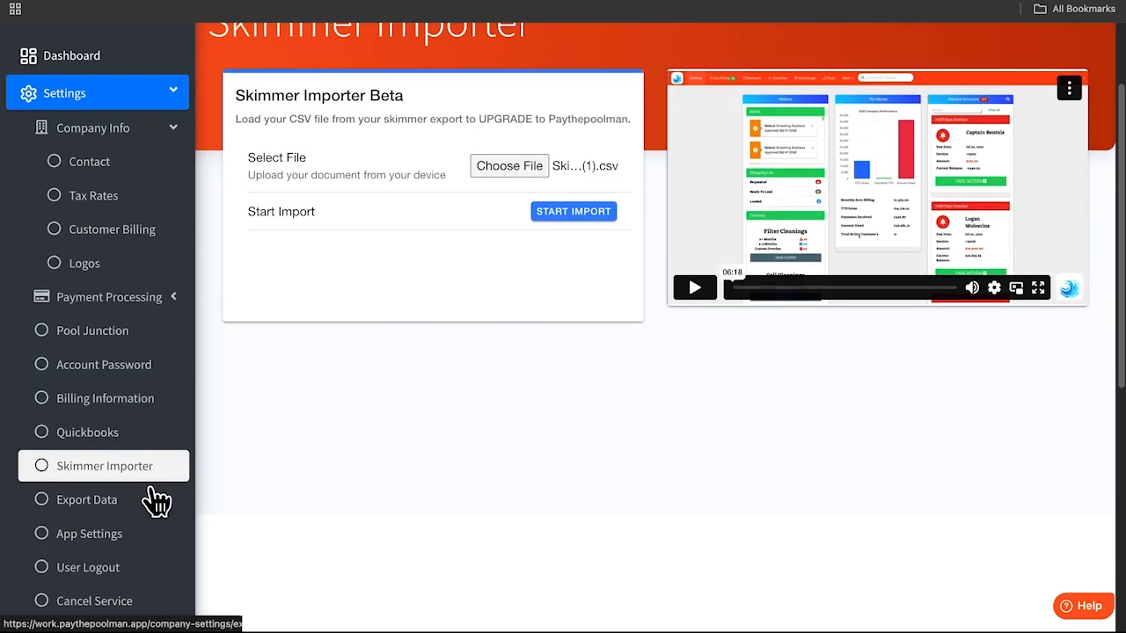
{"action": "left_click", "coordinate": [151, 351]}
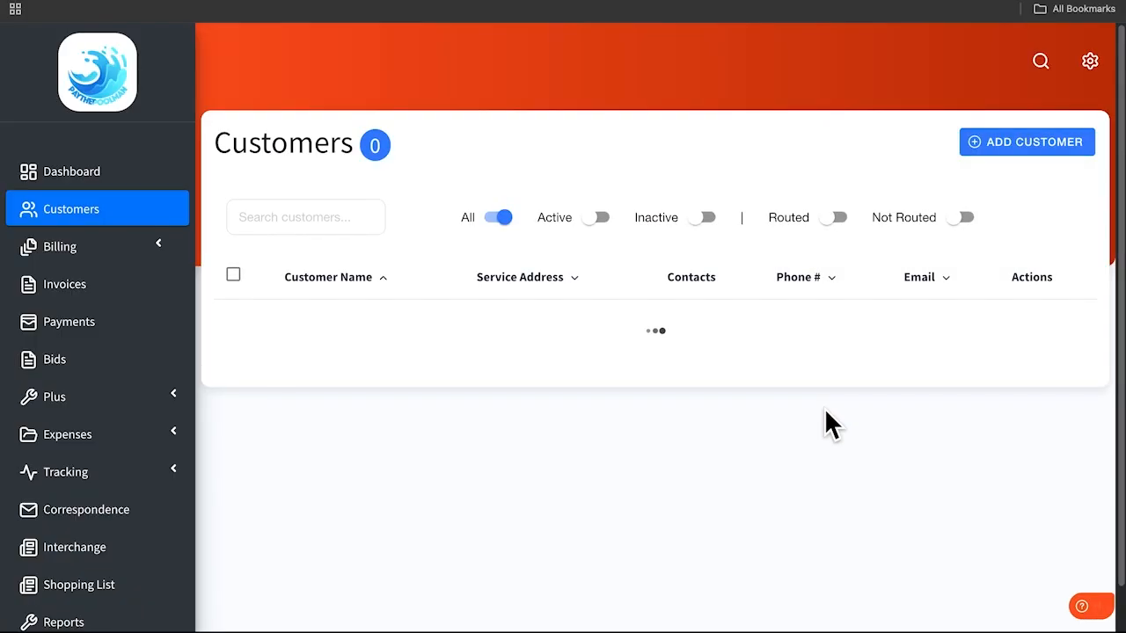
{"action": "scroll", "coordinate": [827, 425], "scroll_direction": "down", "scroll_amount": 3}
{"action": "scroll", "coordinate": [826, 421], "scroll_direction": "down", "scroll_amount": 2}
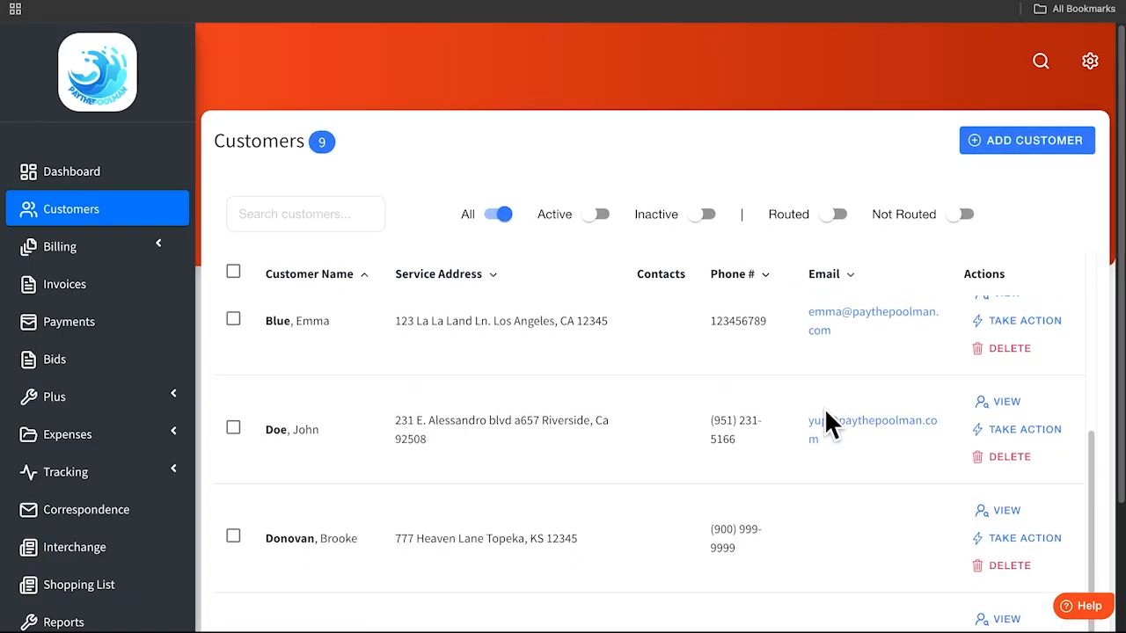
{"action": "scroll", "coordinate": [395, 431], "scroll_direction": "down", "scroll_amount": 2}
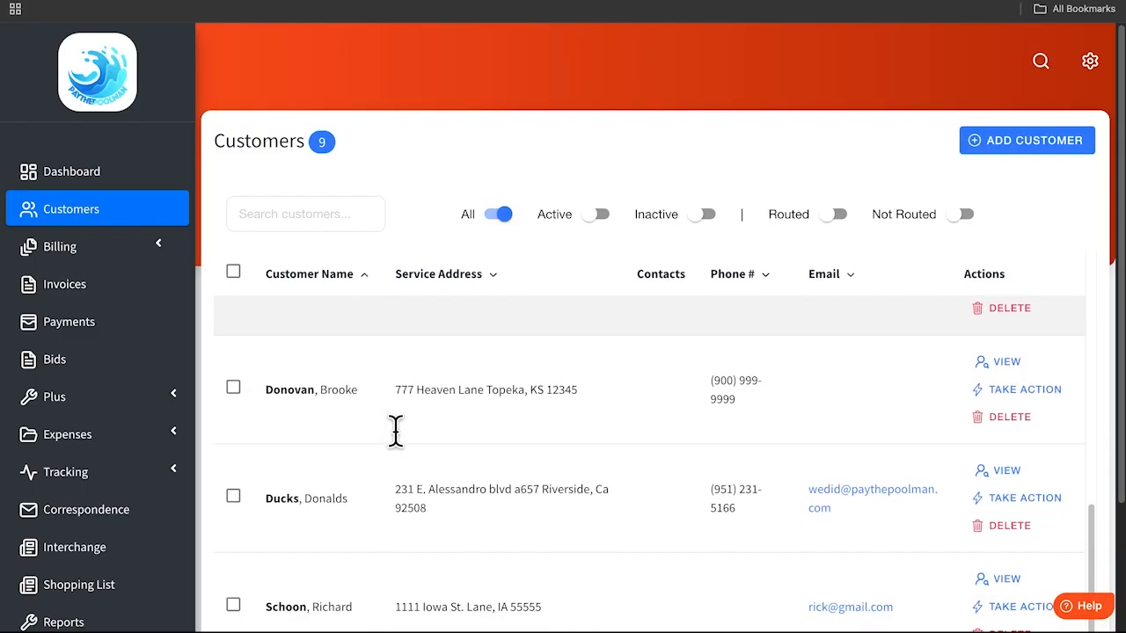
{"action": "scroll", "coordinate": [557, 486], "scroll_direction": "up", "scroll_amount": 7}
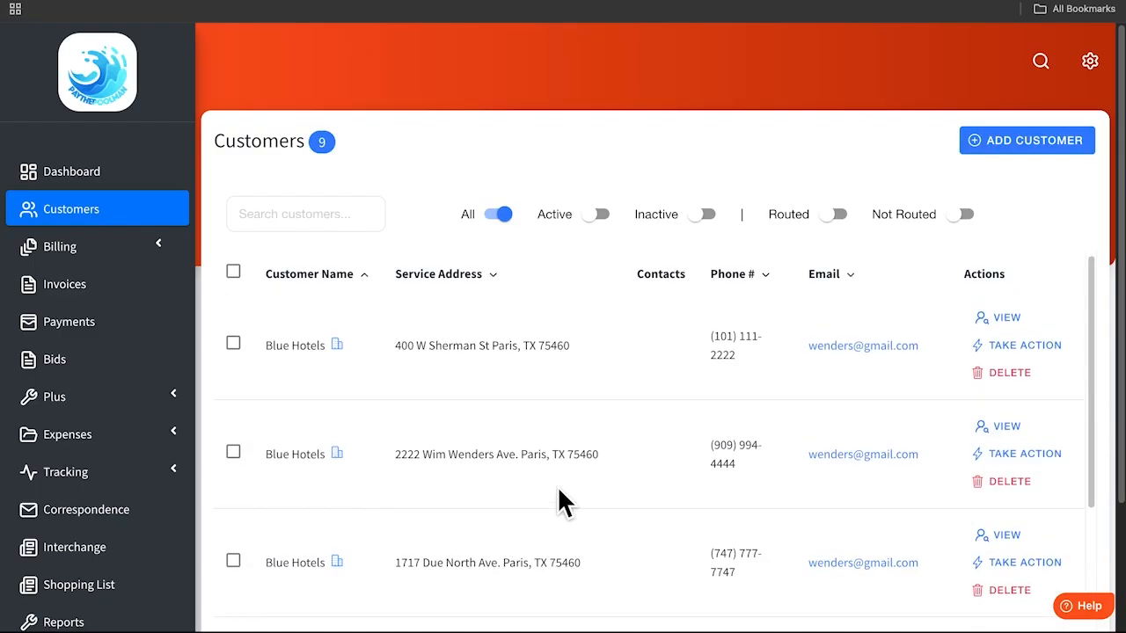
{"action": "left_click", "coordinate": [165, 172]}
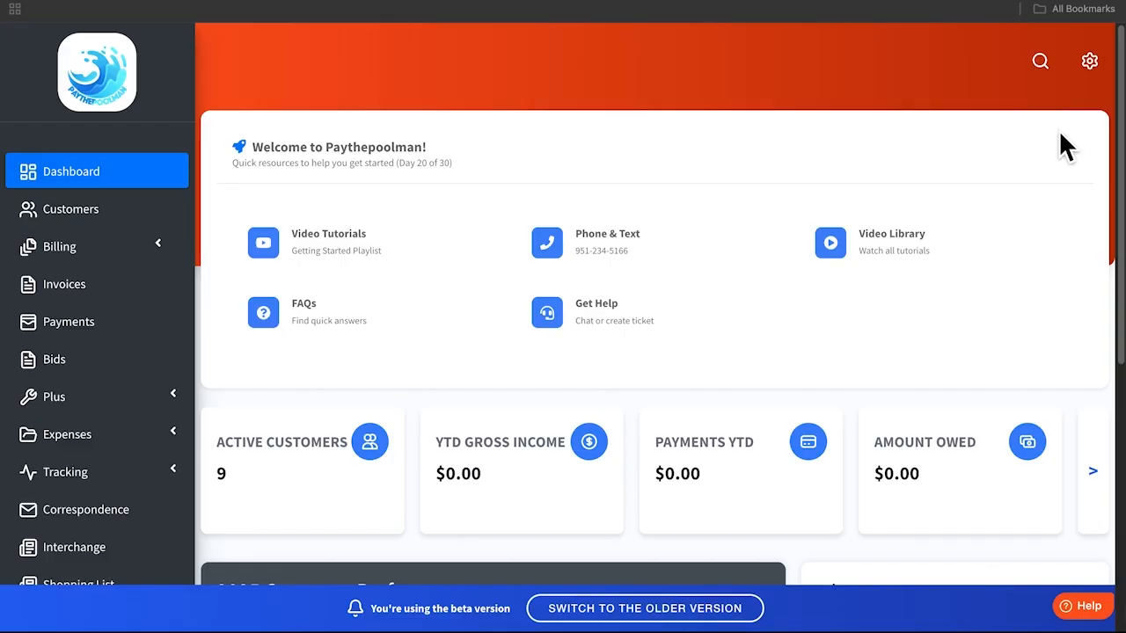
View the individual customer listed just below the Blue Hotels entries and open their credit card on file page.
{"action": "left_click", "coordinate": [151, 213]}
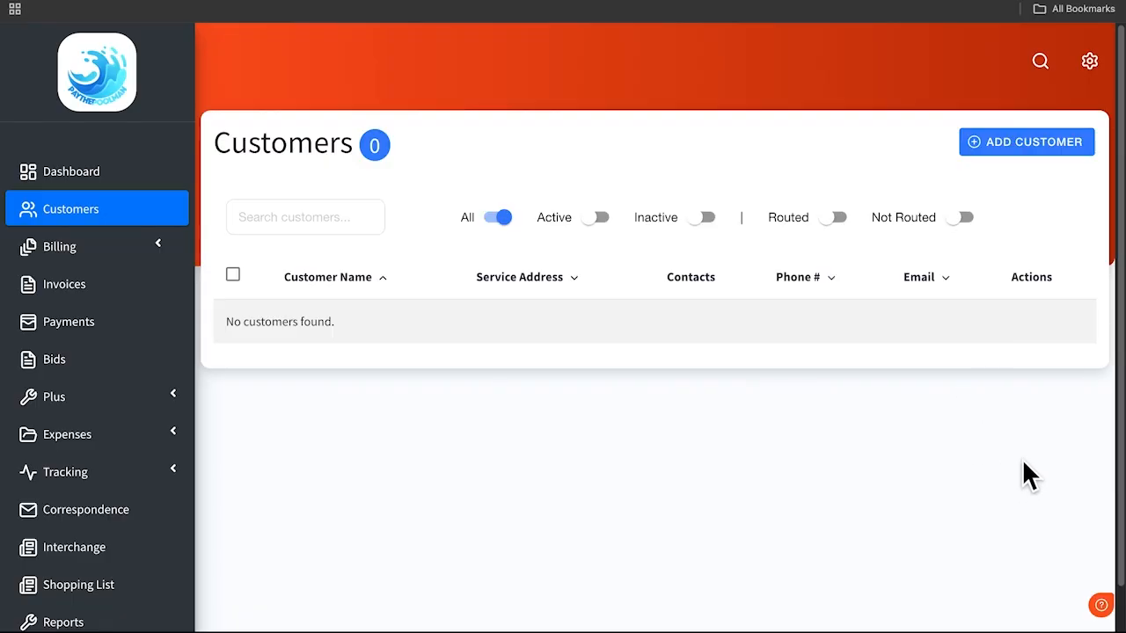
{"action": "scroll", "coordinate": [1022, 500], "scroll_direction": "down", "scroll_amount": 3}
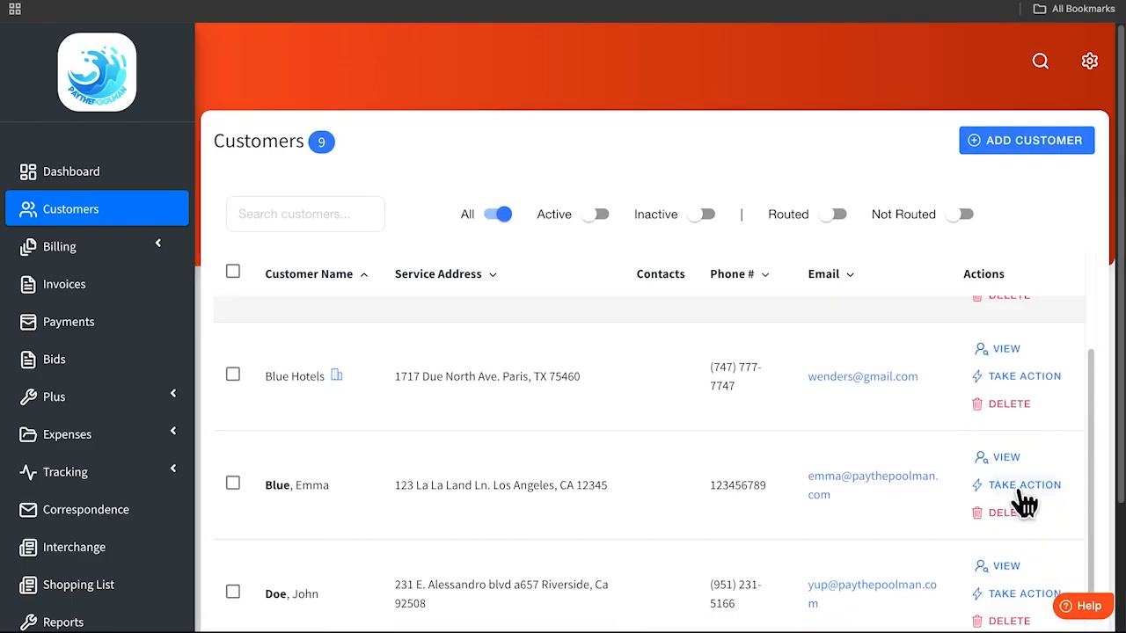
{"action": "left_click", "coordinate": [992, 458]}
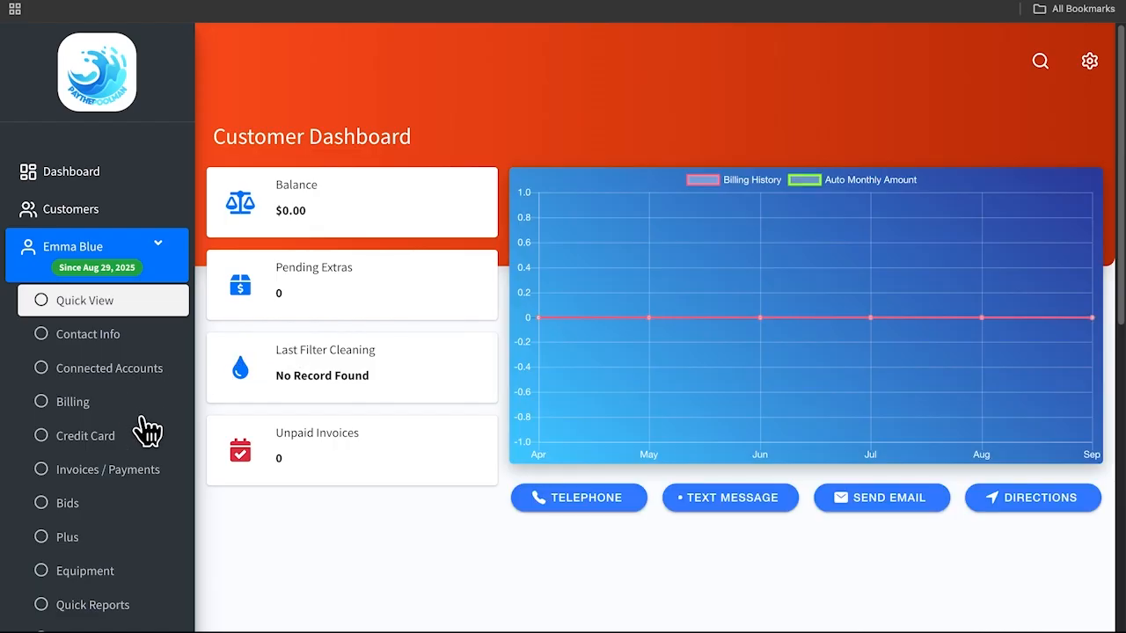
{"action": "left_click", "coordinate": [143, 440]}
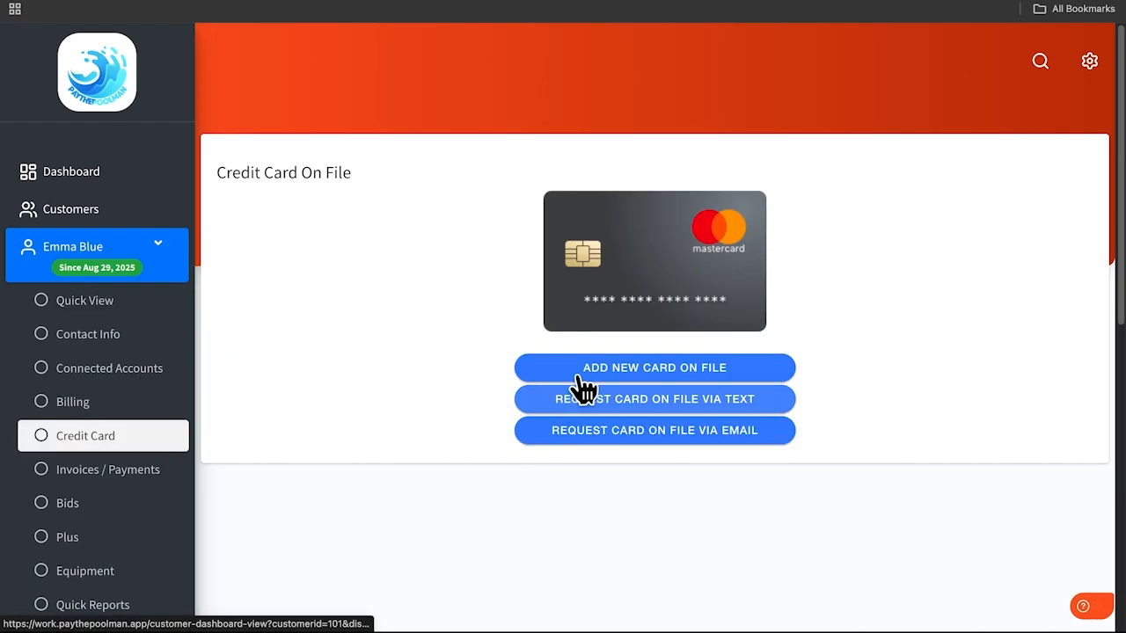
Review the Stripe credit card processing option in the company's processor settings and return to the main dashboard.
{"action": "left_click", "coordinate": [164, 176]}
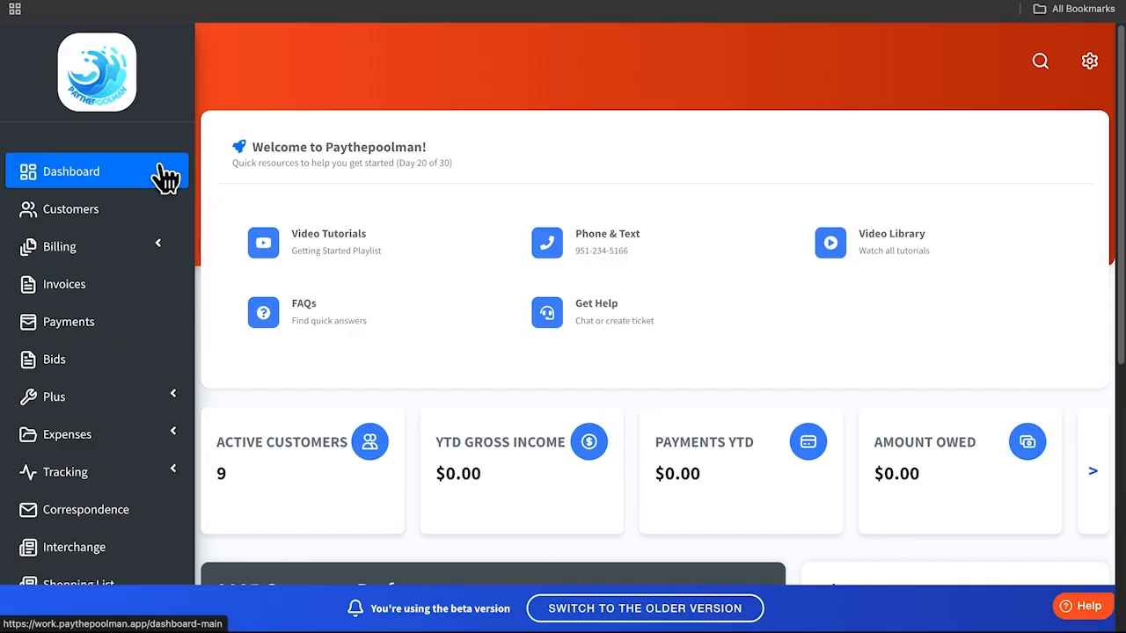
{"action": "left_click", "coordinate": [1095, 64]}
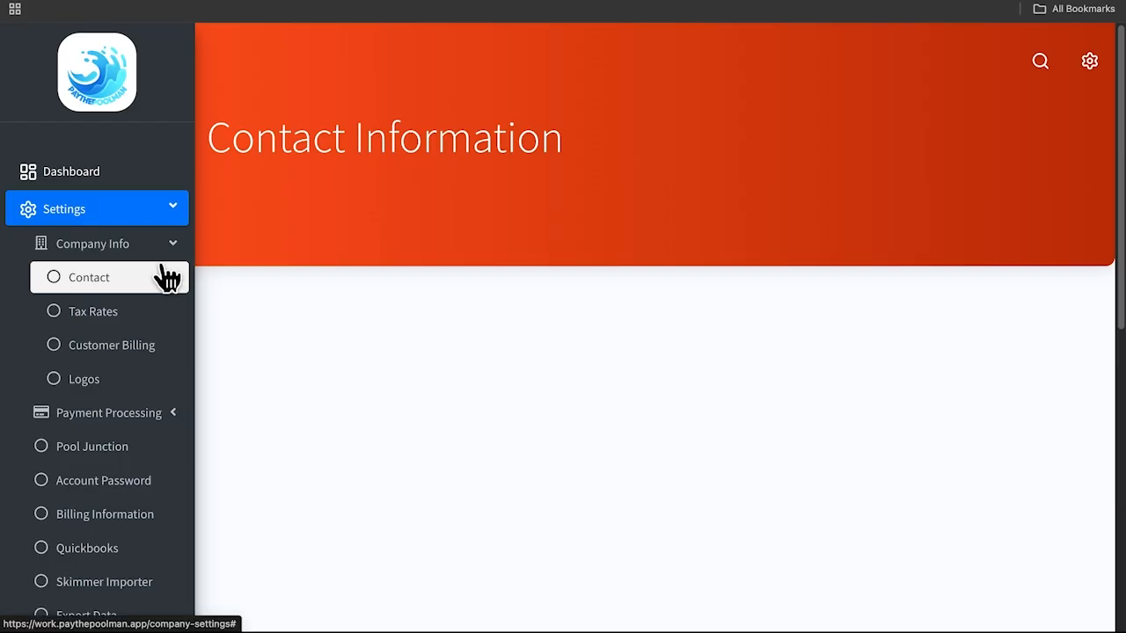
{"action": "scroll", "coordinate": [144, 311], "scroll_direction": "down", "scroll_amount": 1}
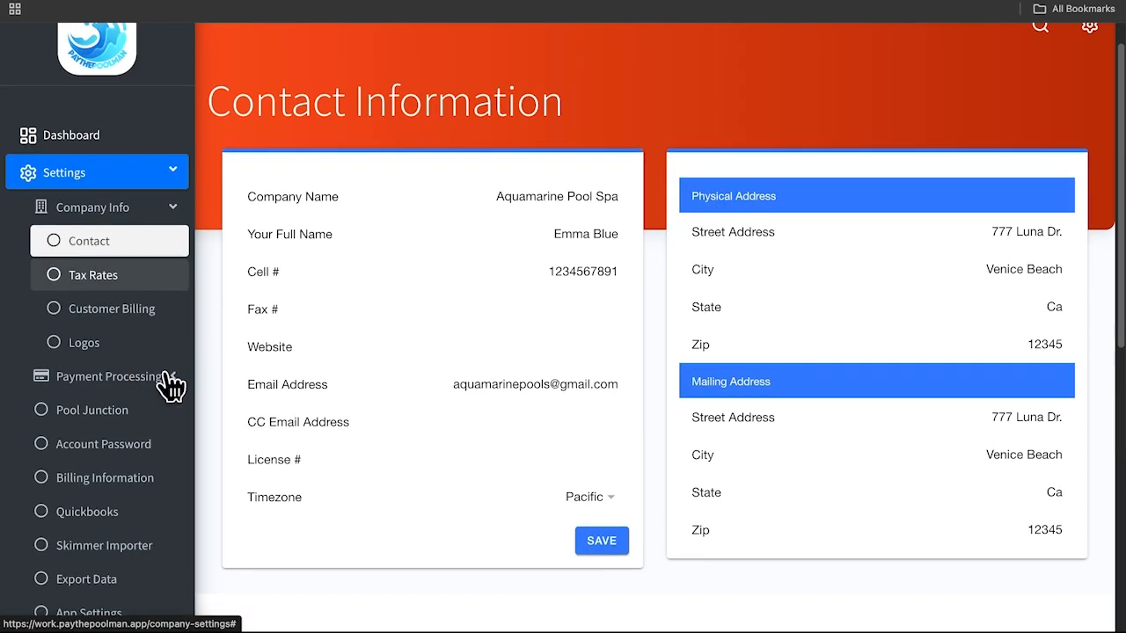
{"action": "left_click", "coordinate": [168, 374]}
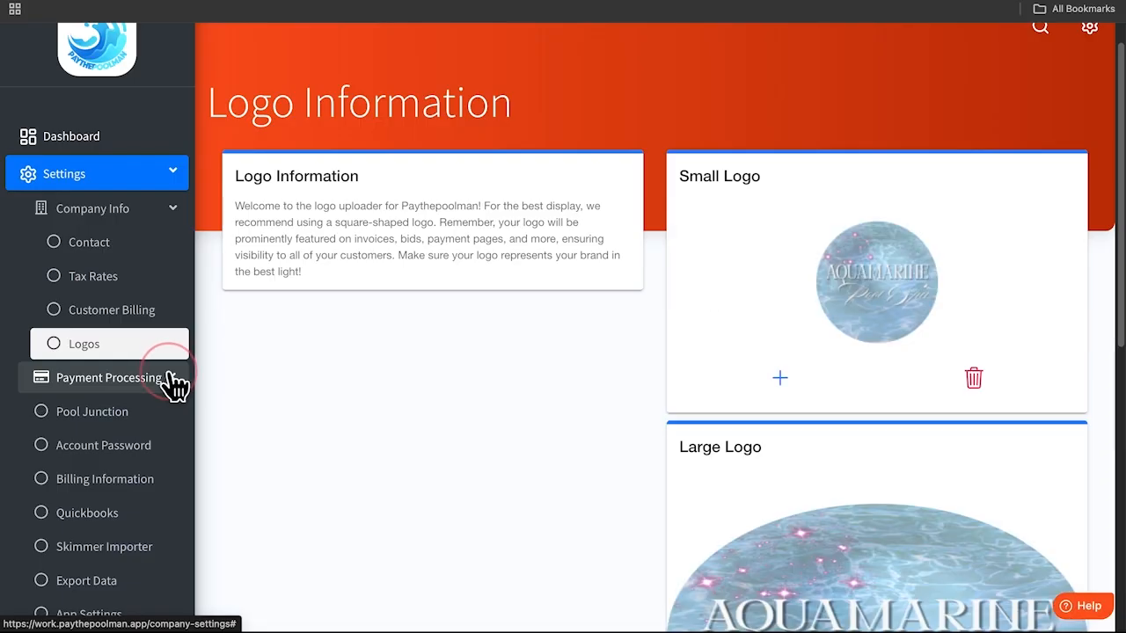
{"action": "left_click", "coordinate": [167, 408]}
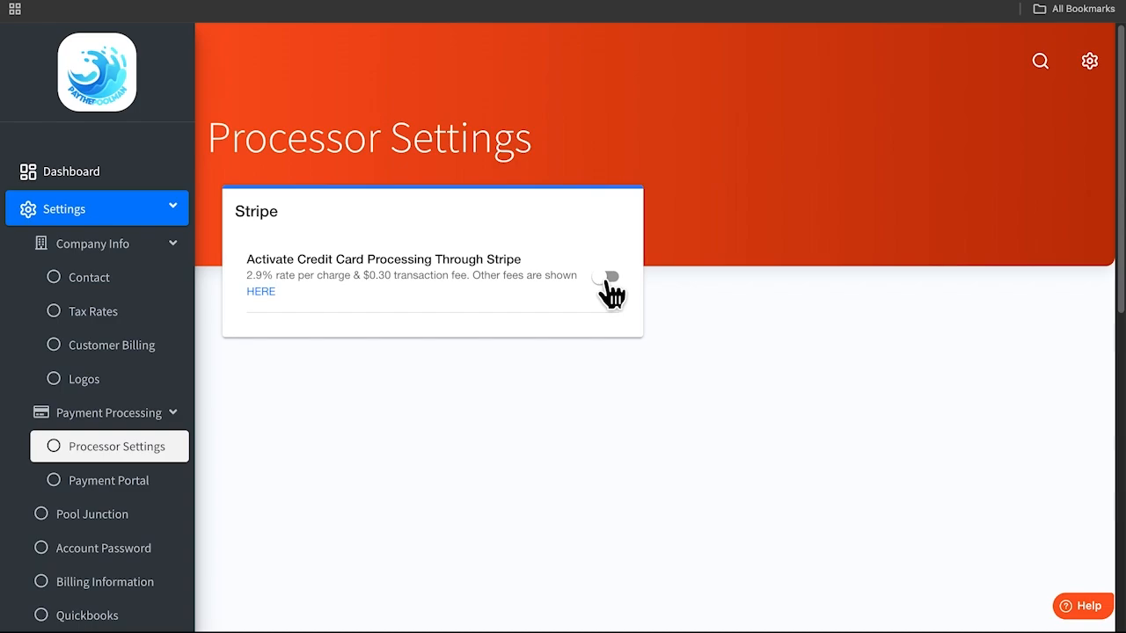
{"action": "left_click", "coordinate": [160, 179]}
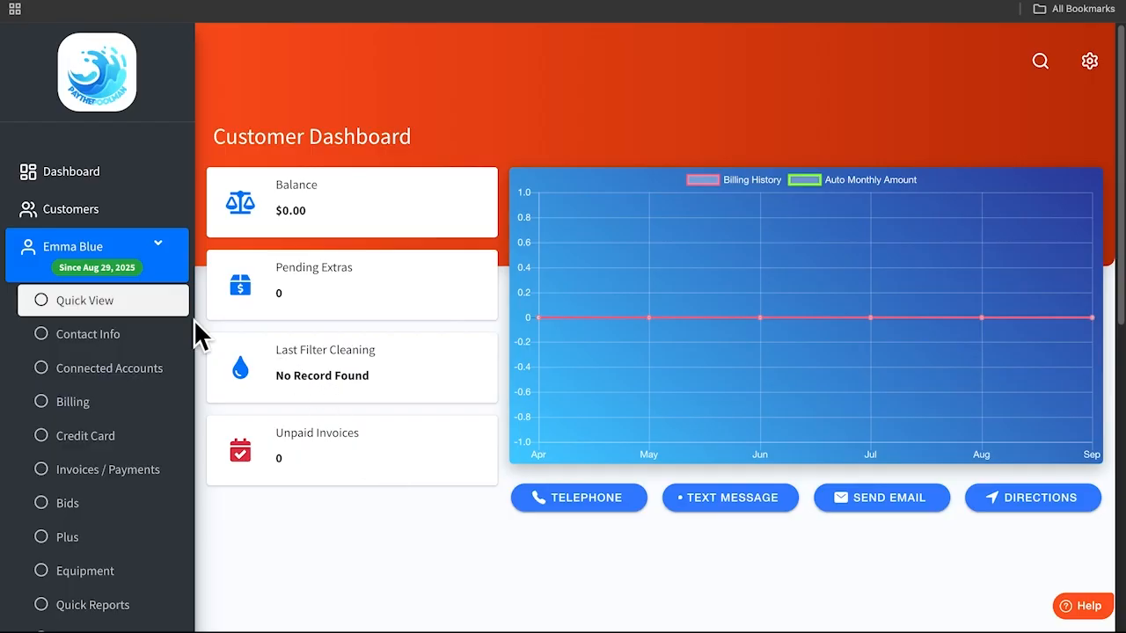
{"action": "left_click", "coordinate": [163, 177]}
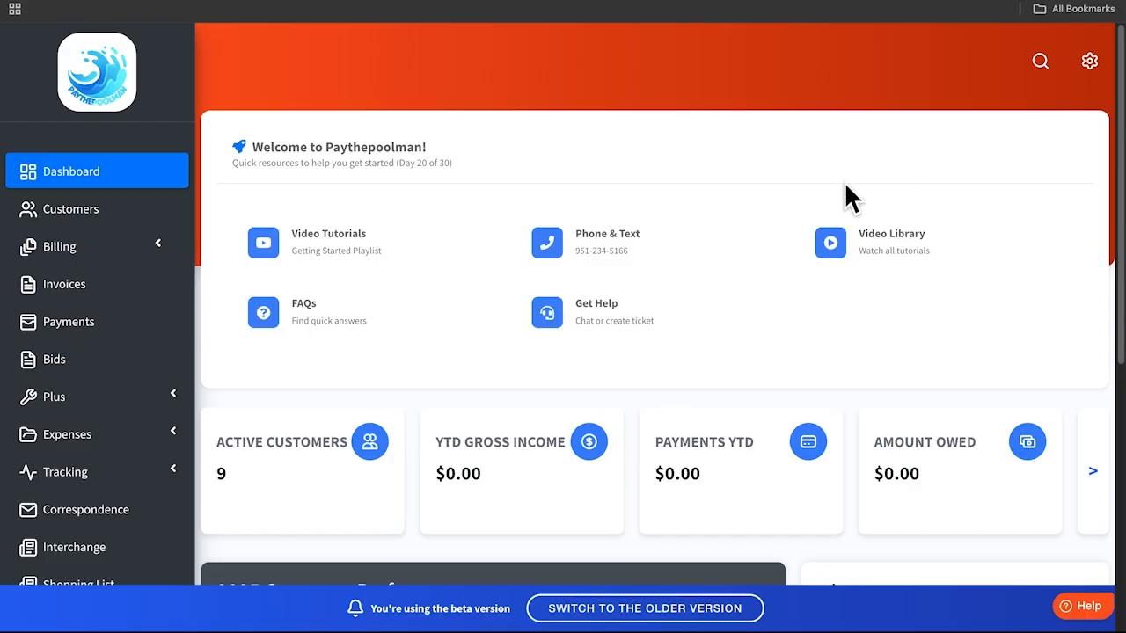
Look through the new employee form in the Employee Center and cancel it without adding anyone.
{"action": "left_click", "coordinate": [141, 397]}
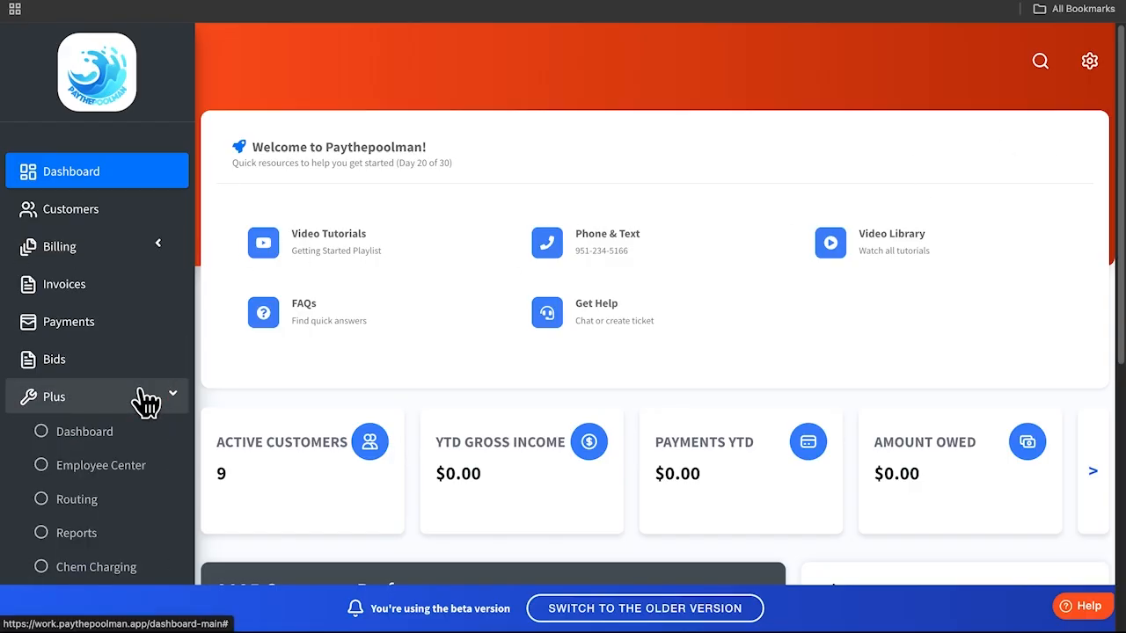
{"action": "left_click", "coordinate": [164, 476]}
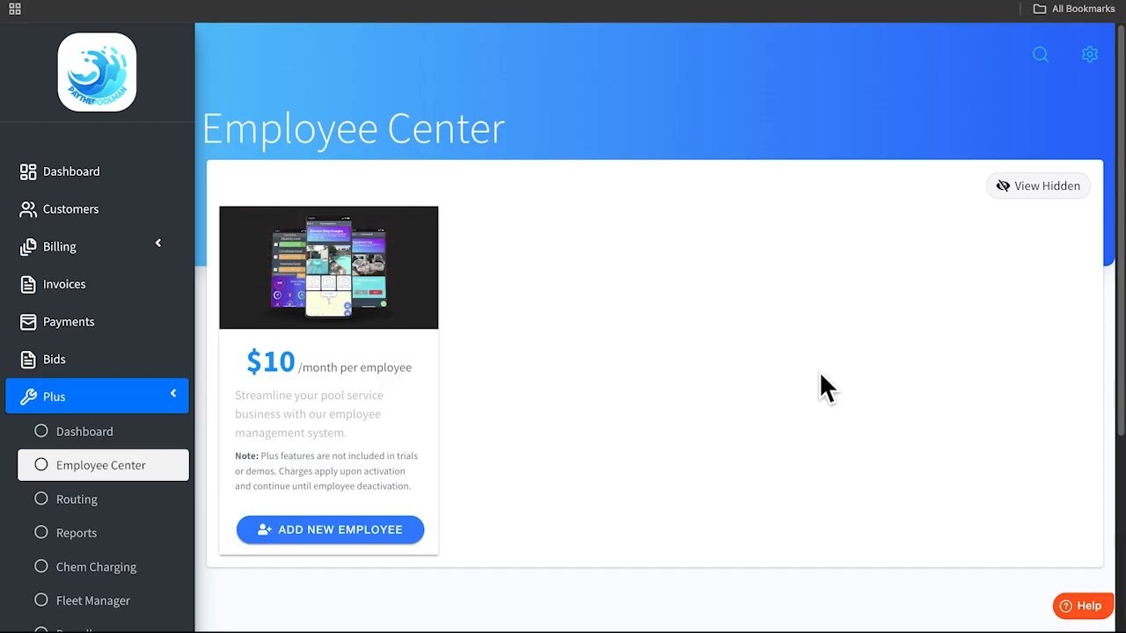
{"action": "left_click", "coordinate": [378, 531]}
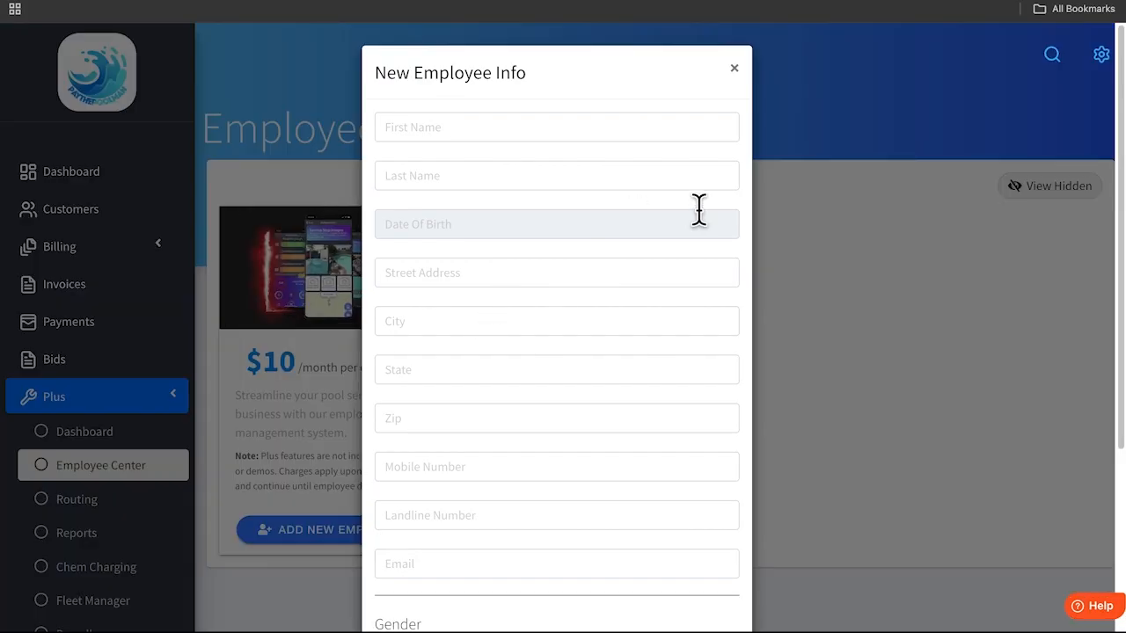
{"action": "scroll", "coordinate": [745, 268], "scroll_direction": "down", "scroll_amount": 5}
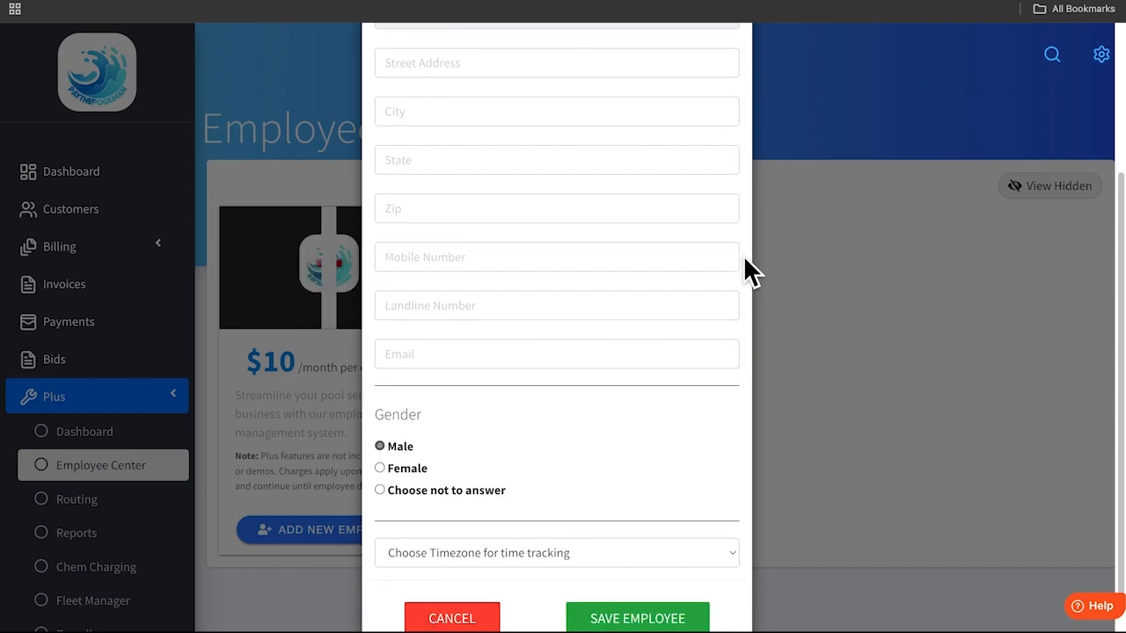
{"action": "scroll", "coordinate": [745, 268], "scroll_direction": "down", "scroll_amount": 1}
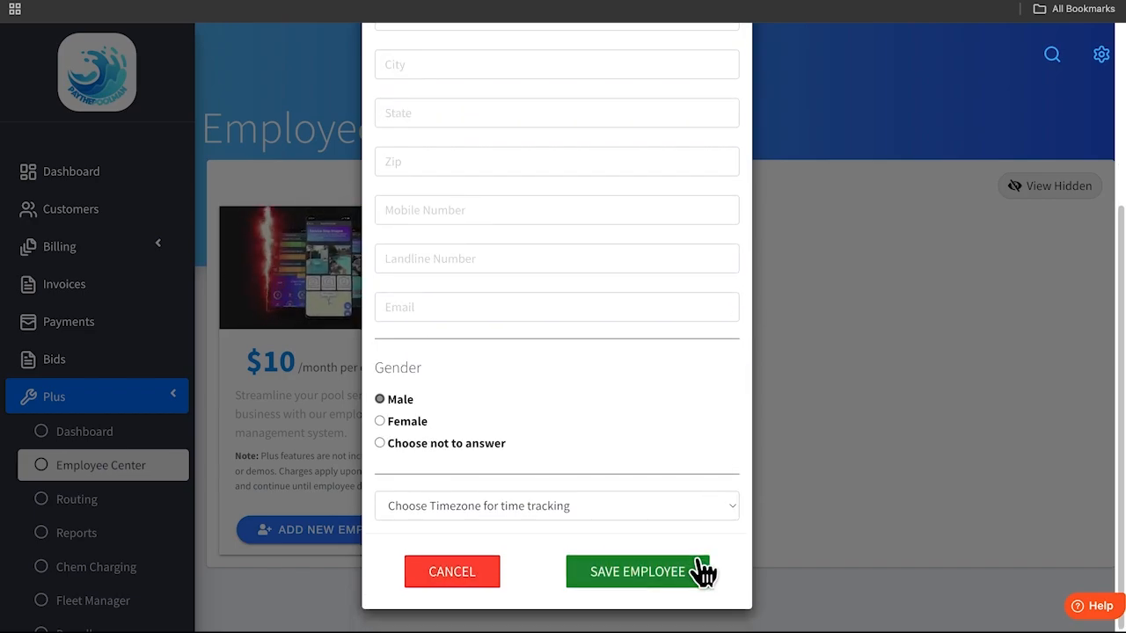
{"action": "left_click", "coordinate": [483, 595]}
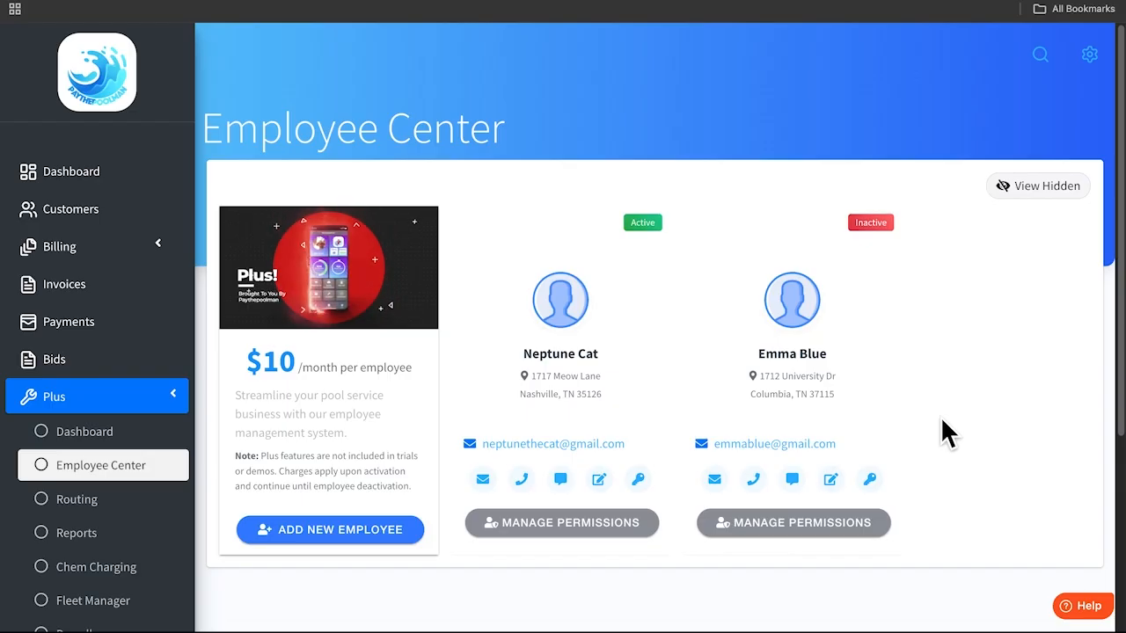
Turn on Hide Employee in the inactive employee's permissions and close the permission list.
{"action": "left_click", "coordinate": [877, 521]}
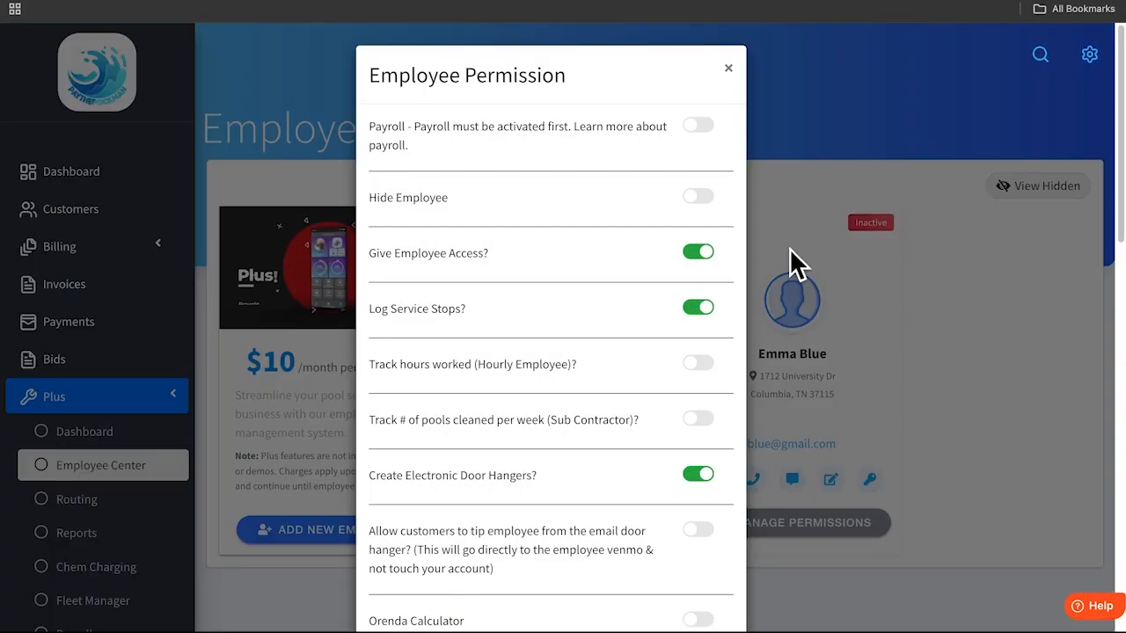
{"action": "left_click", "coordinate": [698, 197]}
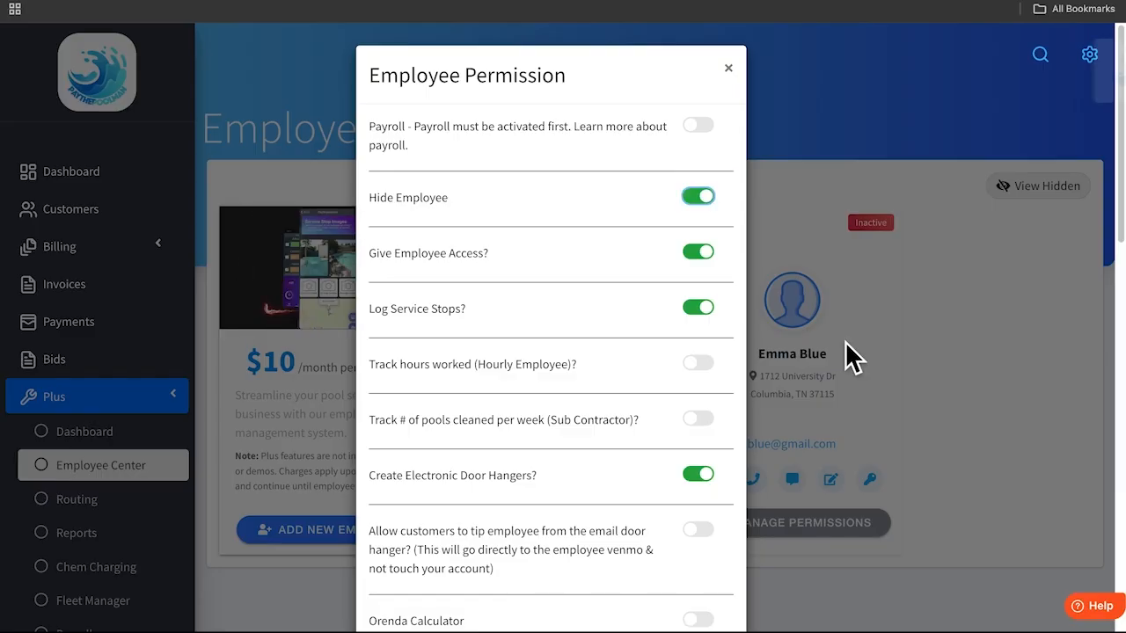
{"action": "left_click", "coordinate": [960, 327]}
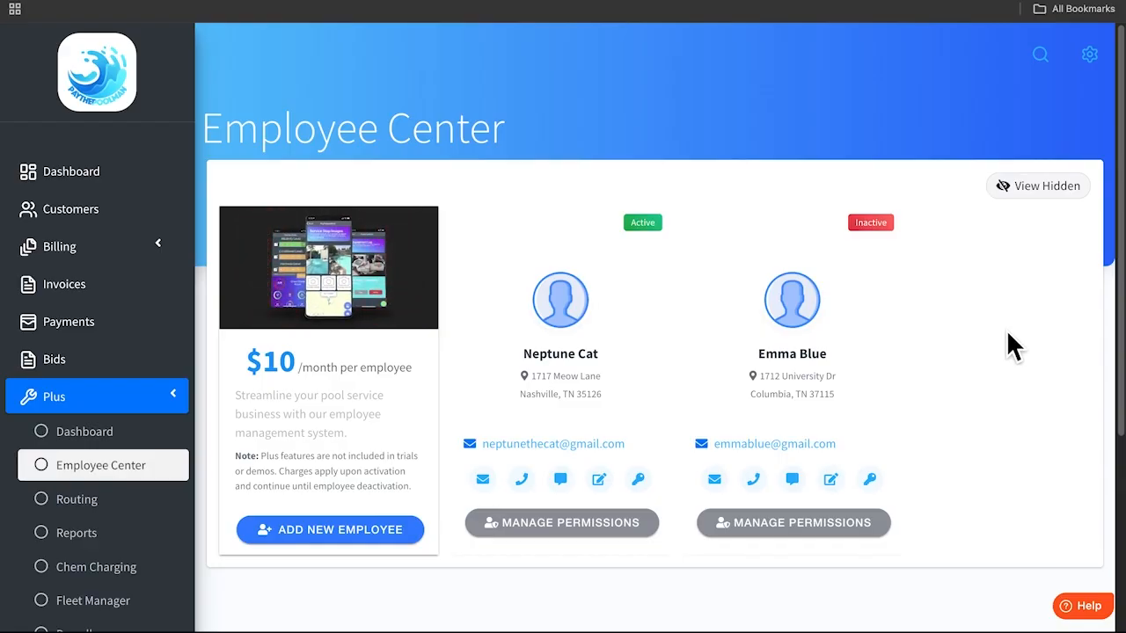
Open the Monday route in Routing for the second-to-last employee in the employee list.
{"action": "left_click", "coordinate": [151, 510]}
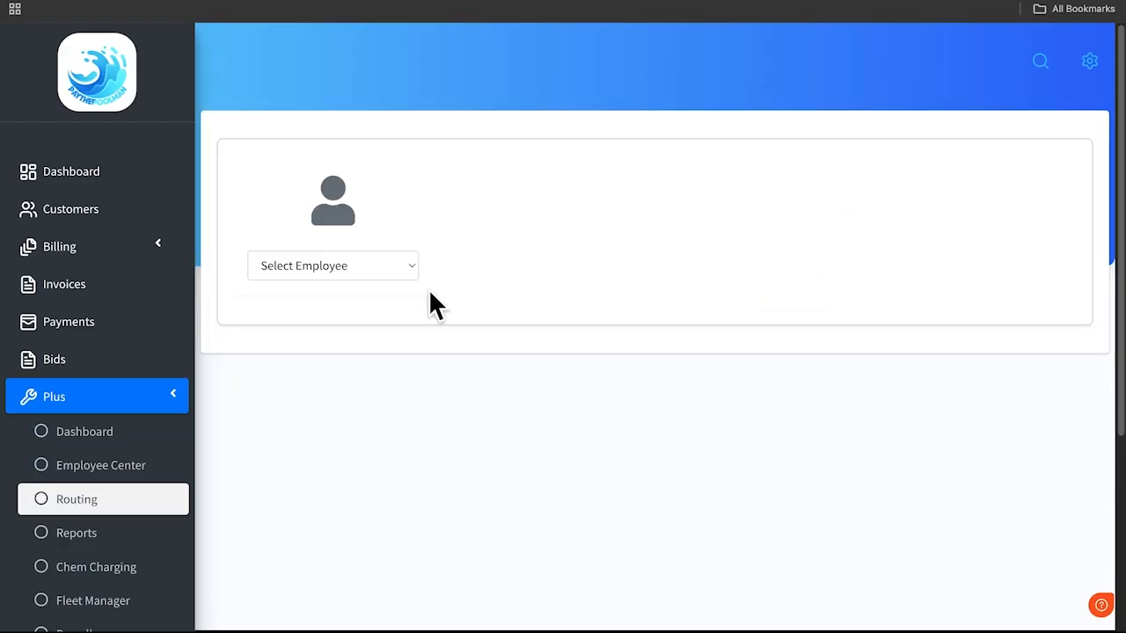
{"action": "left_click", "coordinate": [401, 267]}
{"action": "left_click", "coordinate": [407, 312]}
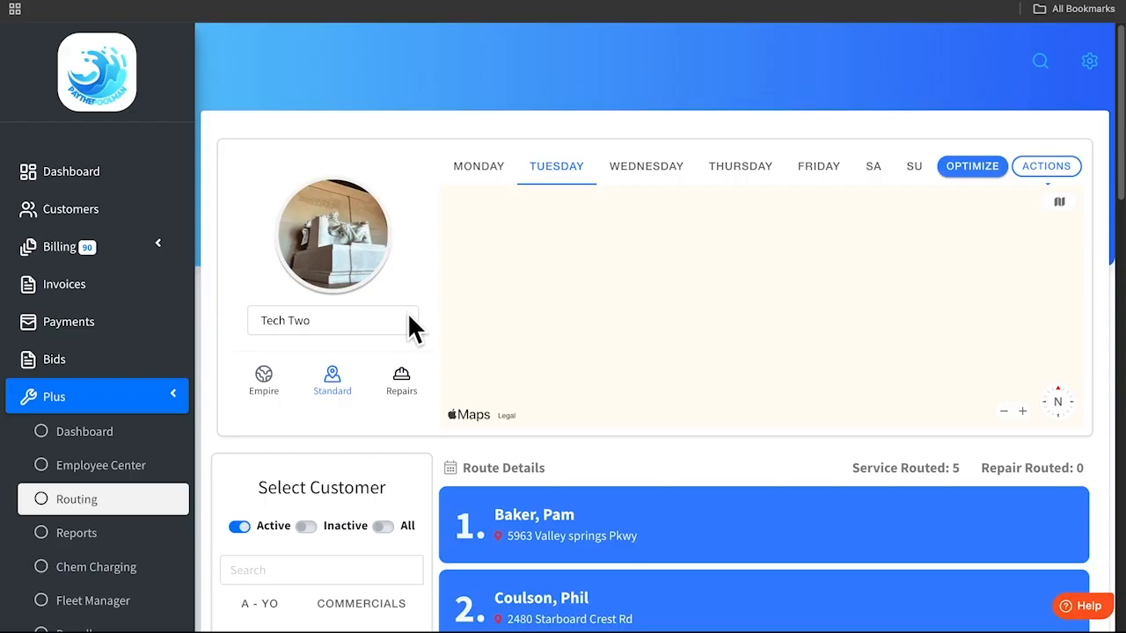
{"action": "left_click", "coordinate": [408, 317]}
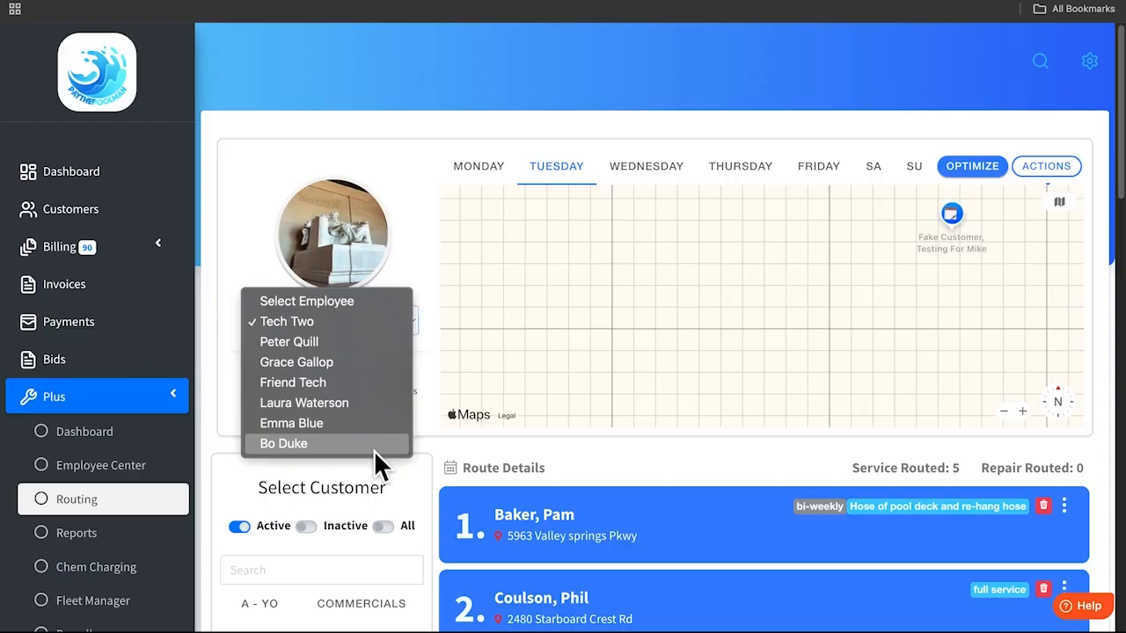
{"action": "key", "text": "Escape"}
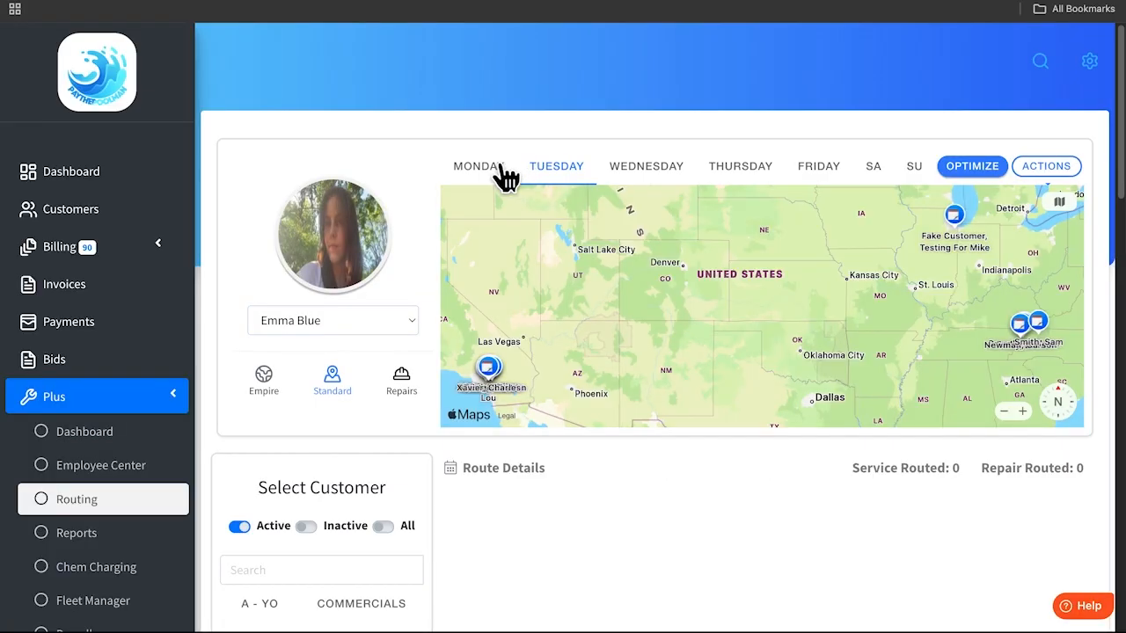
{"action": "left_click", "coordinate": [497, 167]}
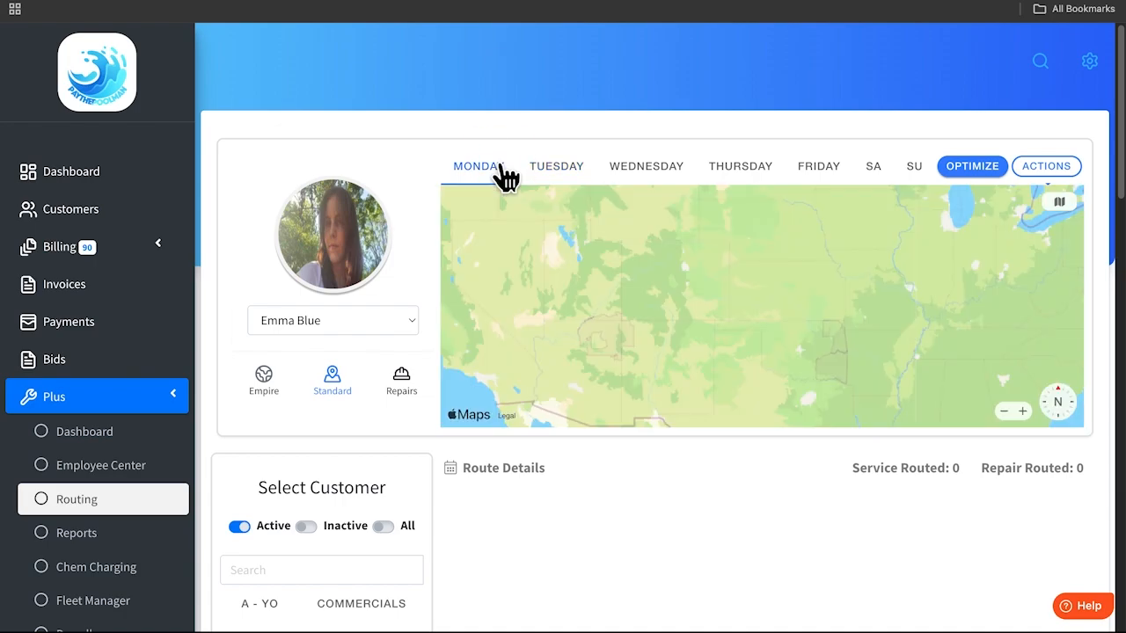
Add the first customer marked red in the customer list to the Monday route as stop 1.
{"action": "scroll", "coordinate": [423, 495], "scroll_direction": "down", "scroll_amount": 2}
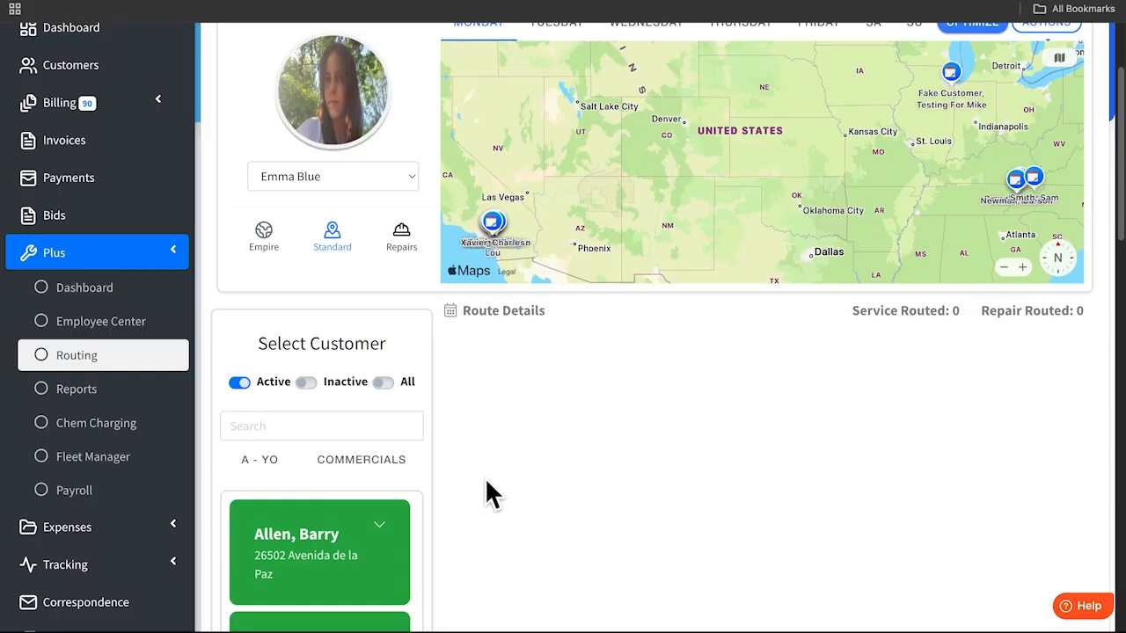
{"action": "scroll", "coordinate": [389, 410], "scroll_direction": "down", "scroll_amount": 5}
{"action": "scroll", "coordinate": [326, 401], "scroll_direction": "down", "scroll_amount": 6}
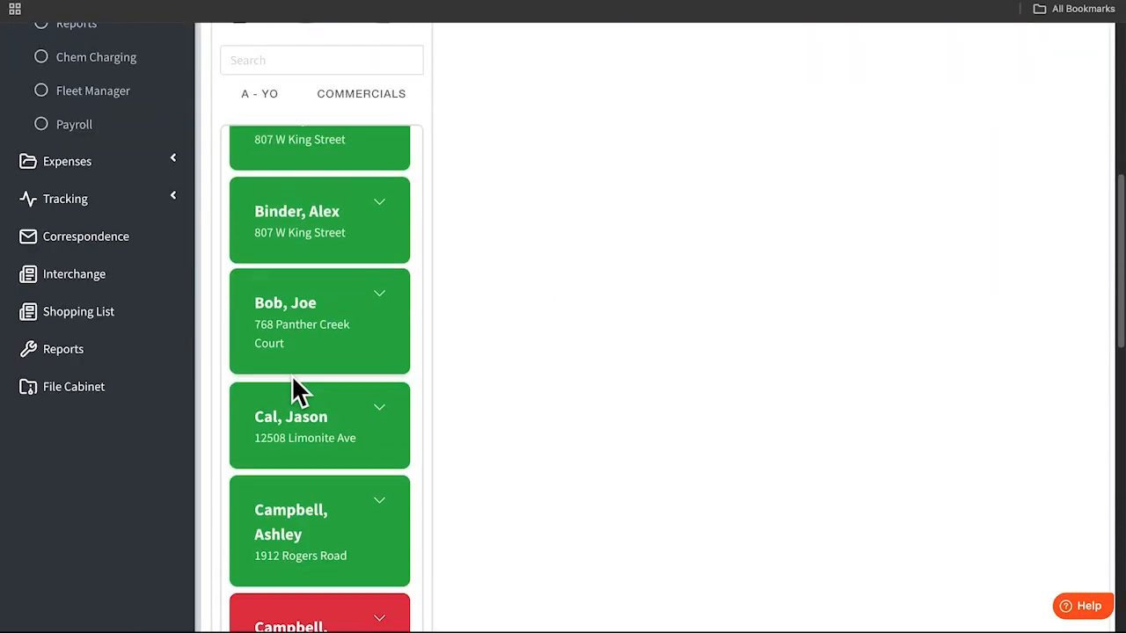
{"action": "scroll", "coordinate": [295, 391], "scroll_direction": "down", "scroll_amount": 5}
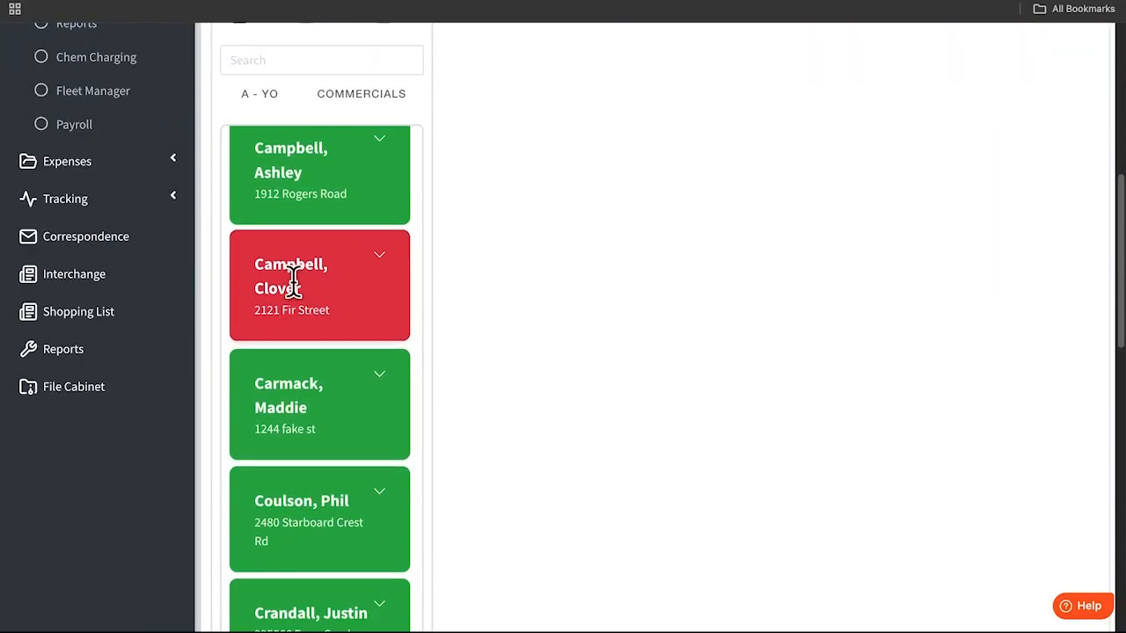
{"action": "scroll", "coordinate": [428, 358], "scroll_direction": "up", "scroll_amount": 2}
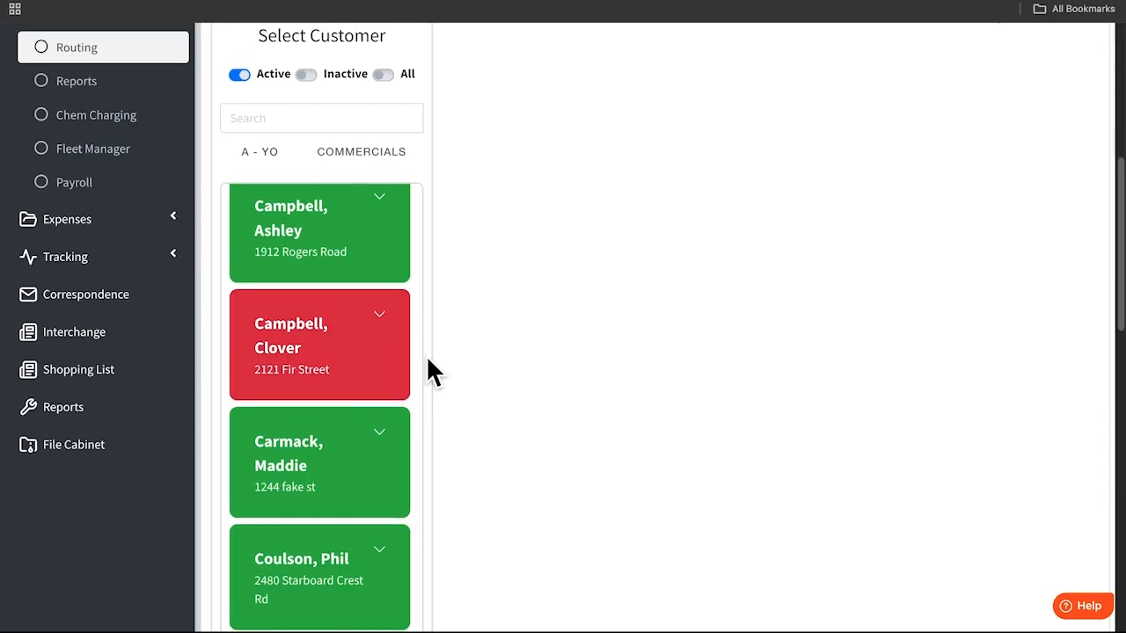
{"action": "scroll", "coordinate": [427, 357], "scroll_direction": "up", "scroll_amount": 1}
{"action": "left_click_drag", "start_coordinate": [319, 356], "coordinate": [766, 118]}
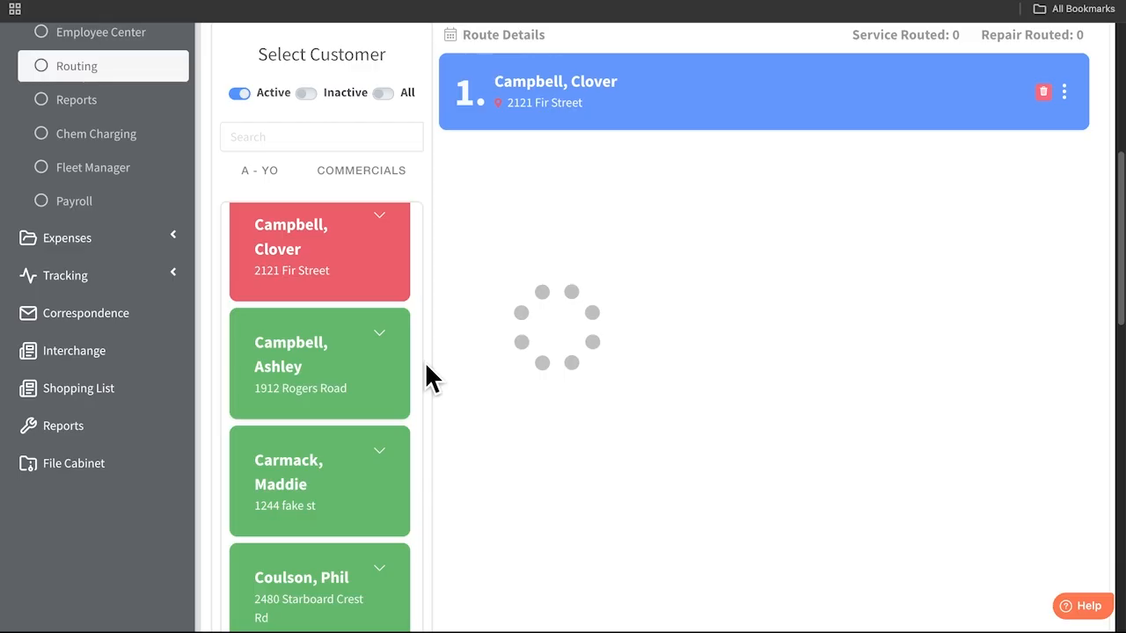
Add the next red-marked customer further down the customer list to the Monday route as stop 2.
{"action": "scroll", "coordinate": [357, 385], "scroll_direction": "down", "scroll_amount": 7}
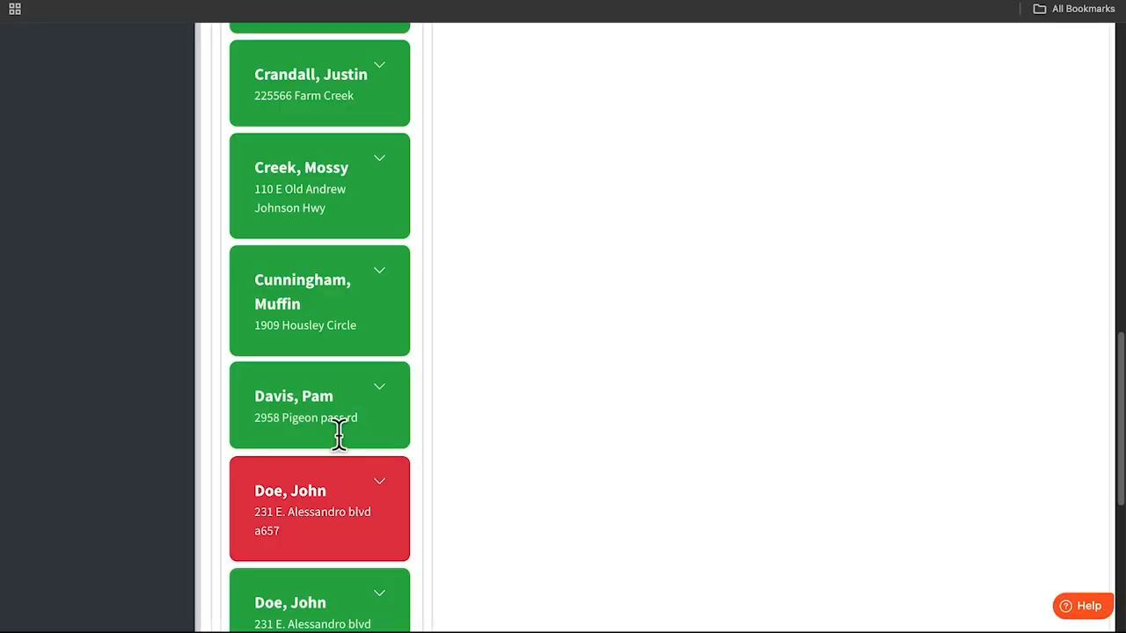
{"action": "left_click_drag", "start_coordinate": [341, 485], "coordinate": [842, 20]}
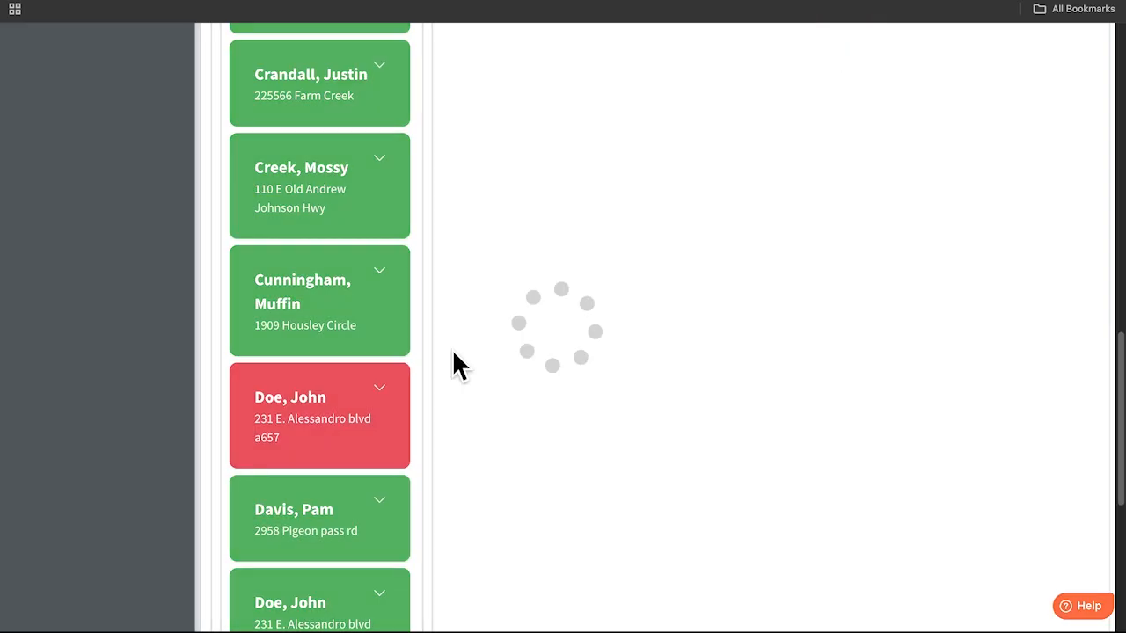
{"action": "scroll", "coordinate": [466, 347], "scroll_direction": "up", "scroll_amount": 6}
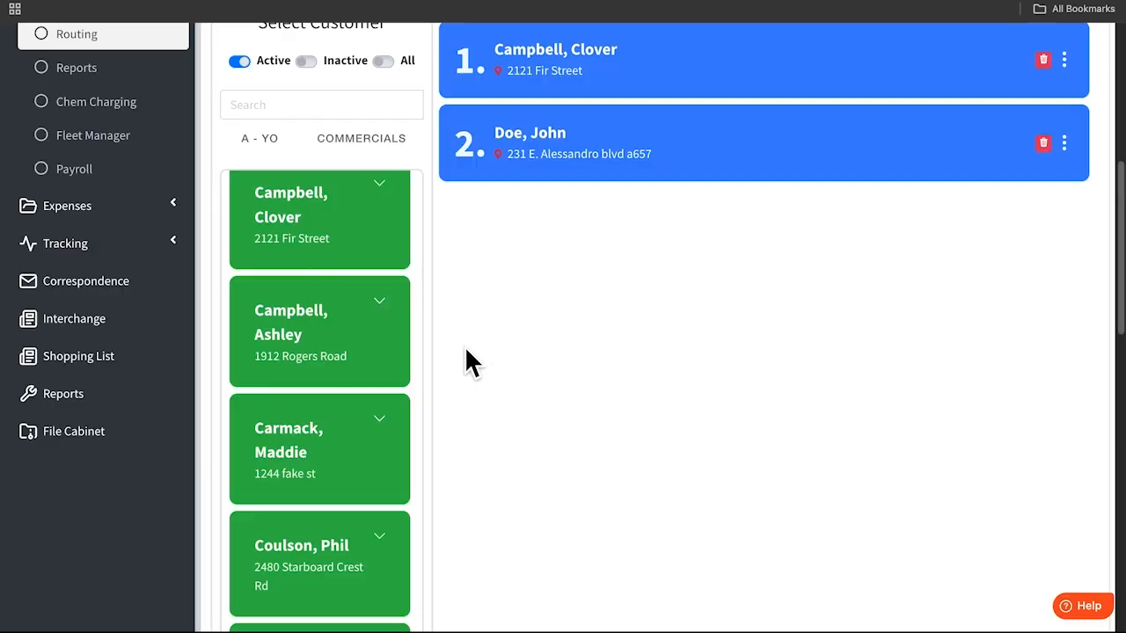
{"action": "scroll", "coordinate": [468, 360], "scroll_direction": "up", "scroll_amount": 3}
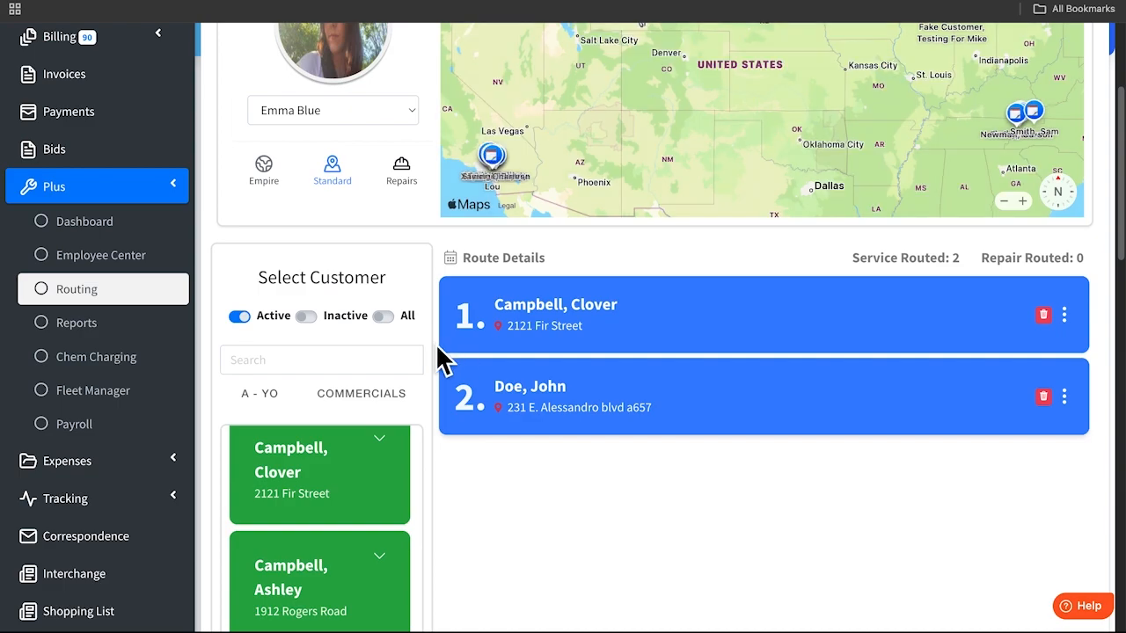
Search the routing customer list by a customer's first name and switch the list to commercial customers.
{"action": "left_click", "coordinate": [288, 356]}
{"action": "type", "text": "j"}
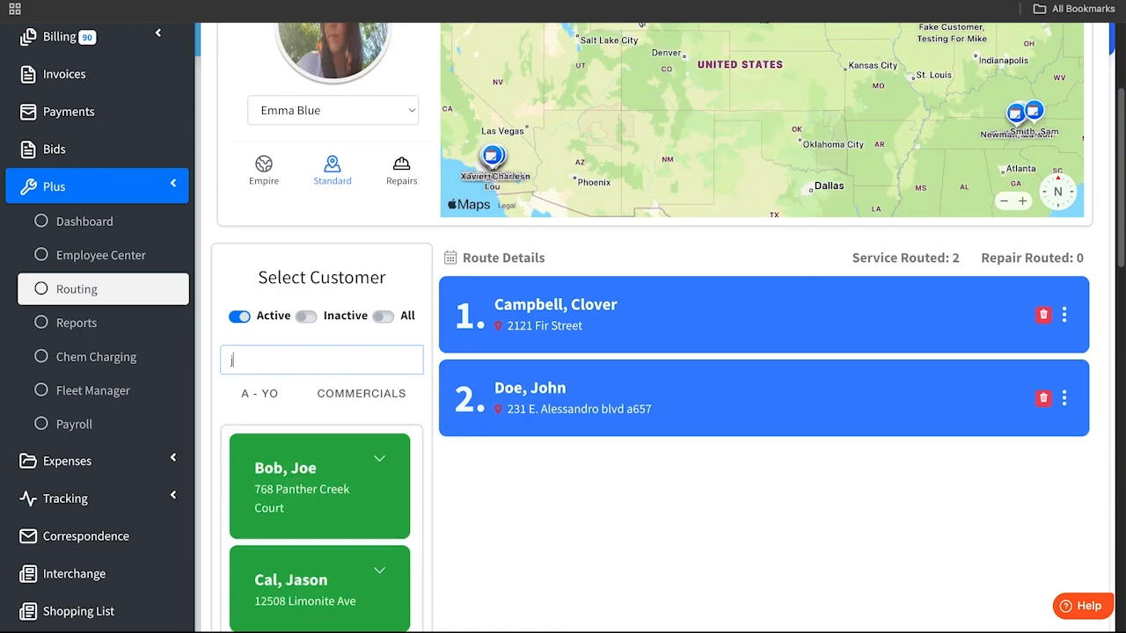
{"action": "type", "text": "ohn"}
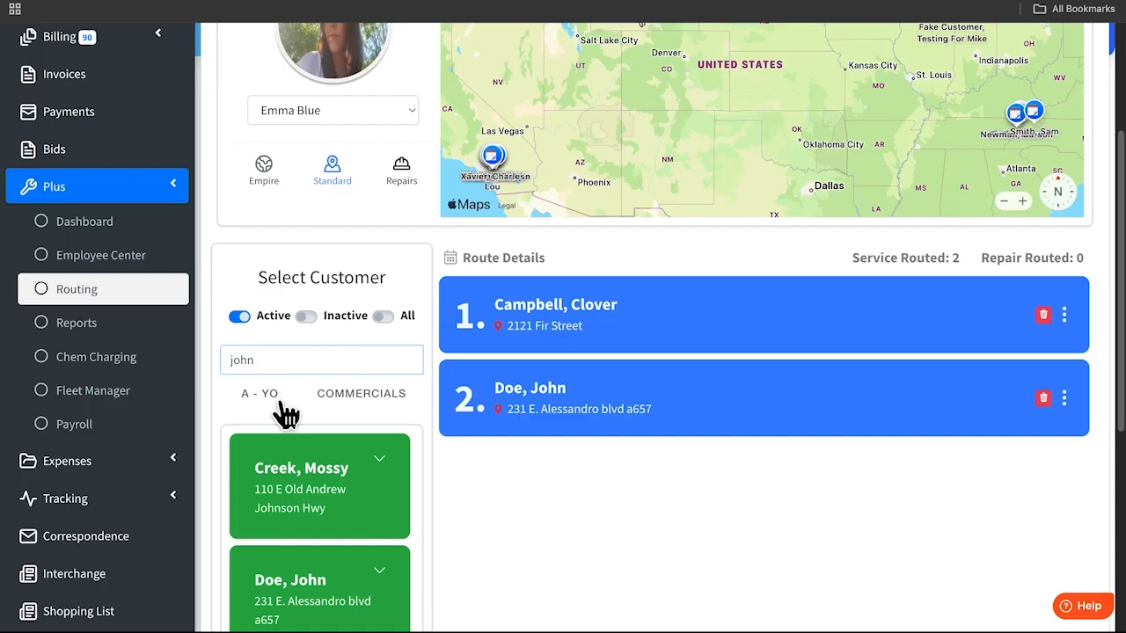
{"action": "left_click", "coordinate": [363, 392]}
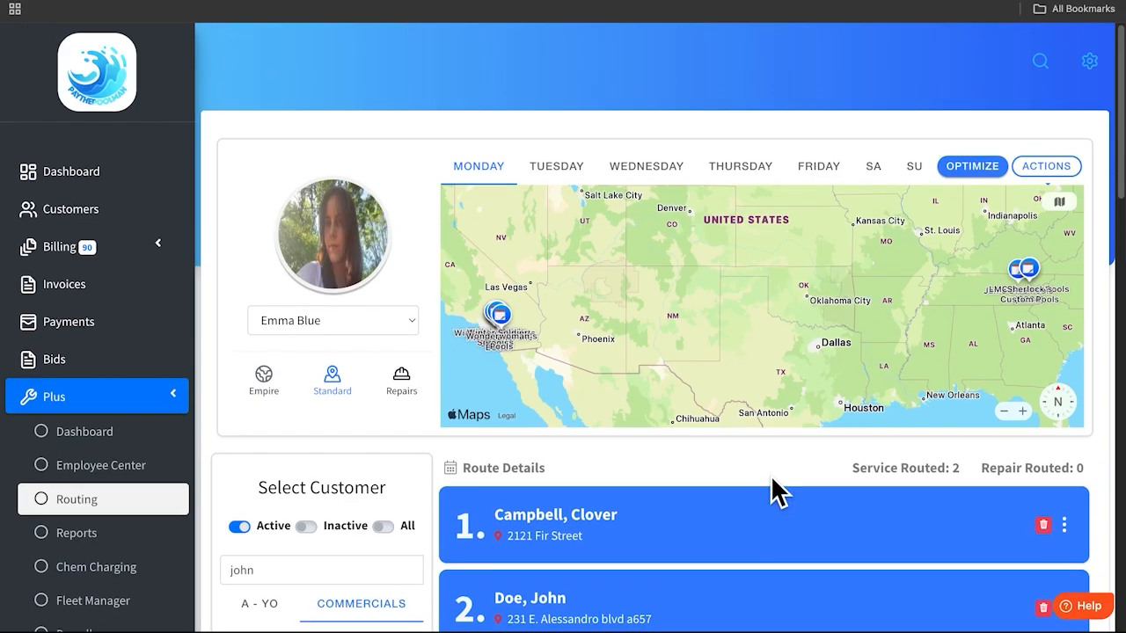
Start optimizing the Monday route and set its starting location to the routed employee's own address.
{"action": "scroll", "coordinate": [769, 490], "scroll_direction": "up", "scroll_amount": 3}
{"action": "left_click", "coordinate": [961, 174]}
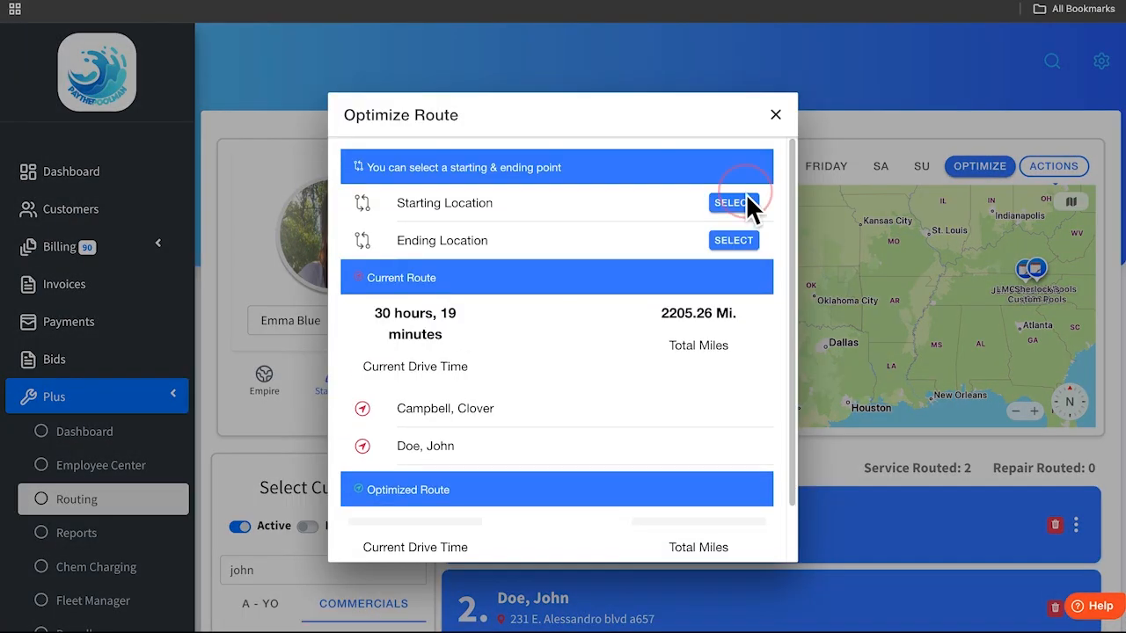
{"action": "left_click", "coordinate": [745, 203]}
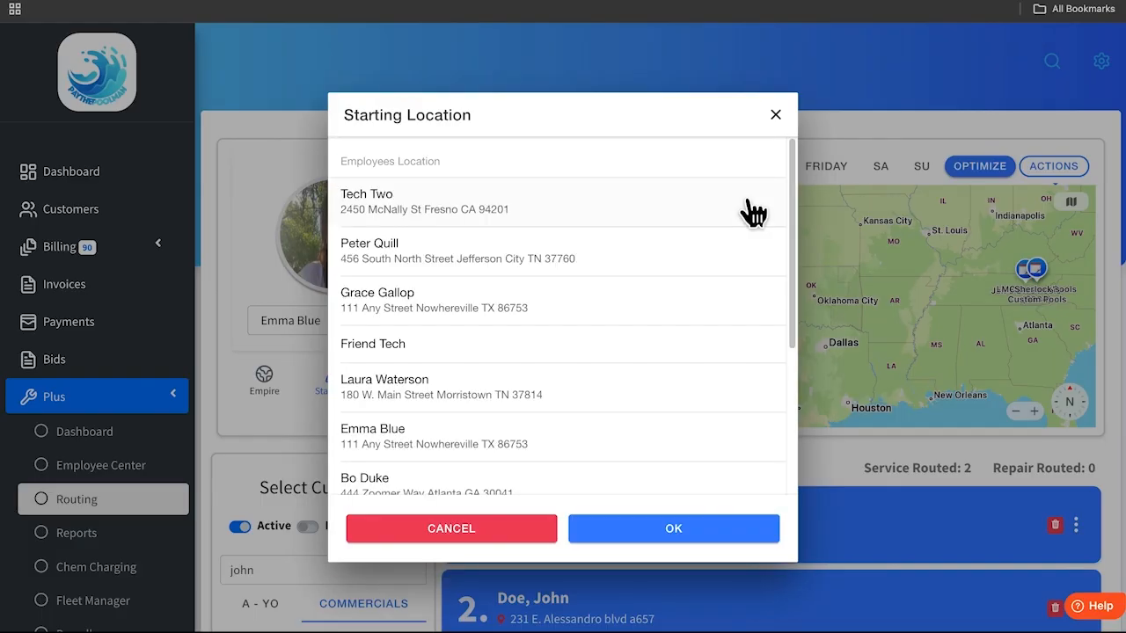
{"action": "left_click", "coordinate": [708, 450]}
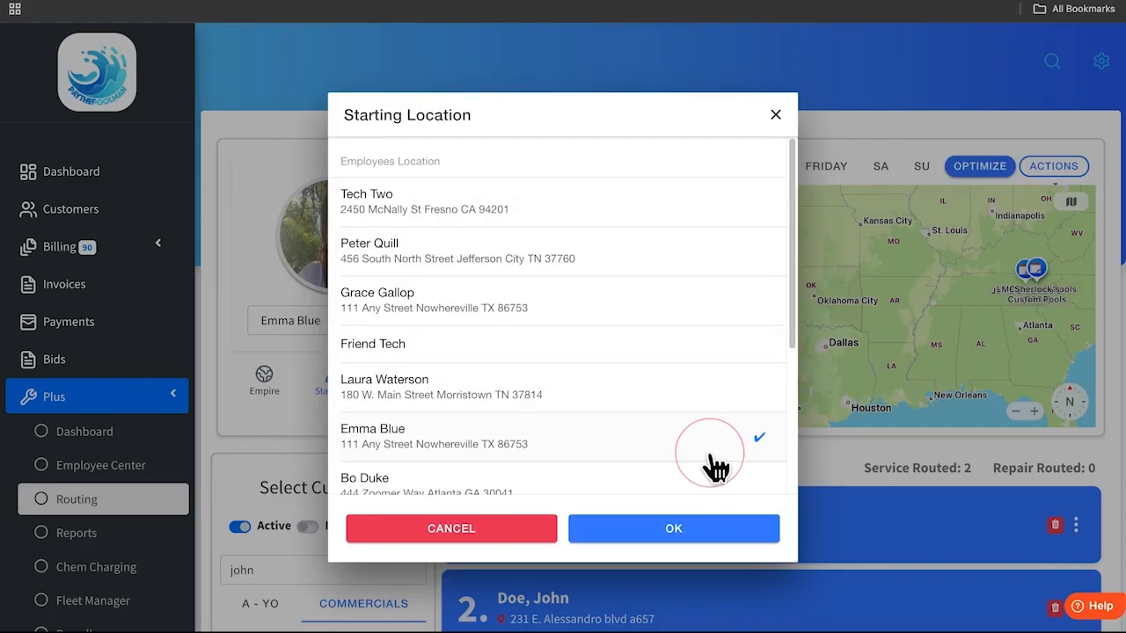
{"action": "left_click", "coordinate": [735, 527]}
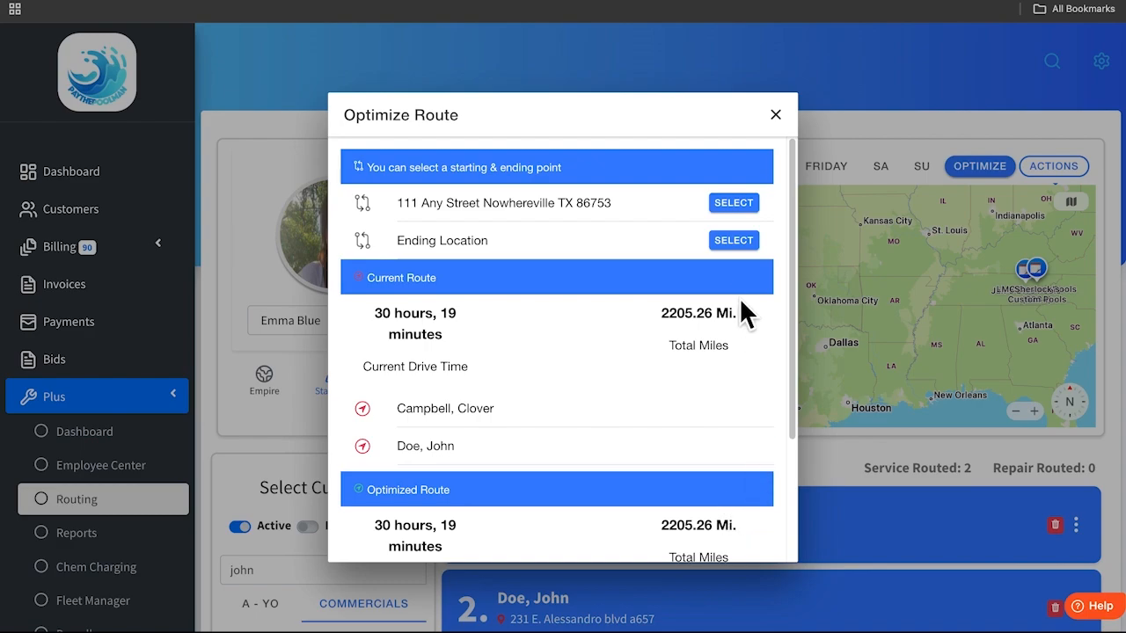
Set the ending location to the same employee's address and save the optimized Monday route.
{"action": "left_click", "coordinate": [730, 242]}
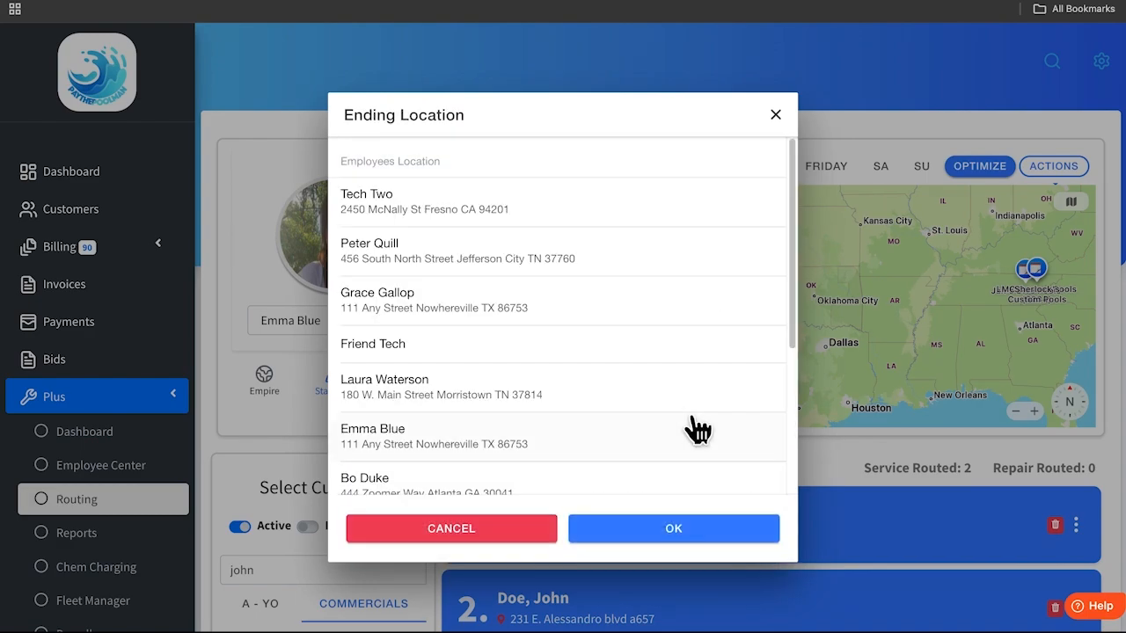
{"action": "left_click", "coordinate": [698, 431]}
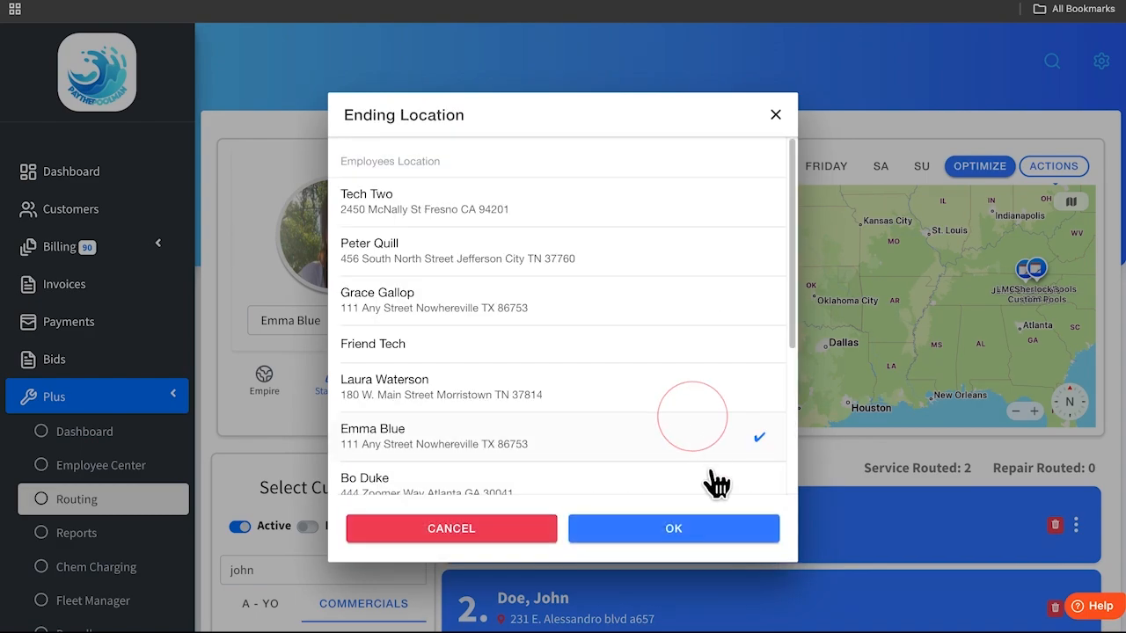
{"action": "left_click", "coordinate": [721, 528]}
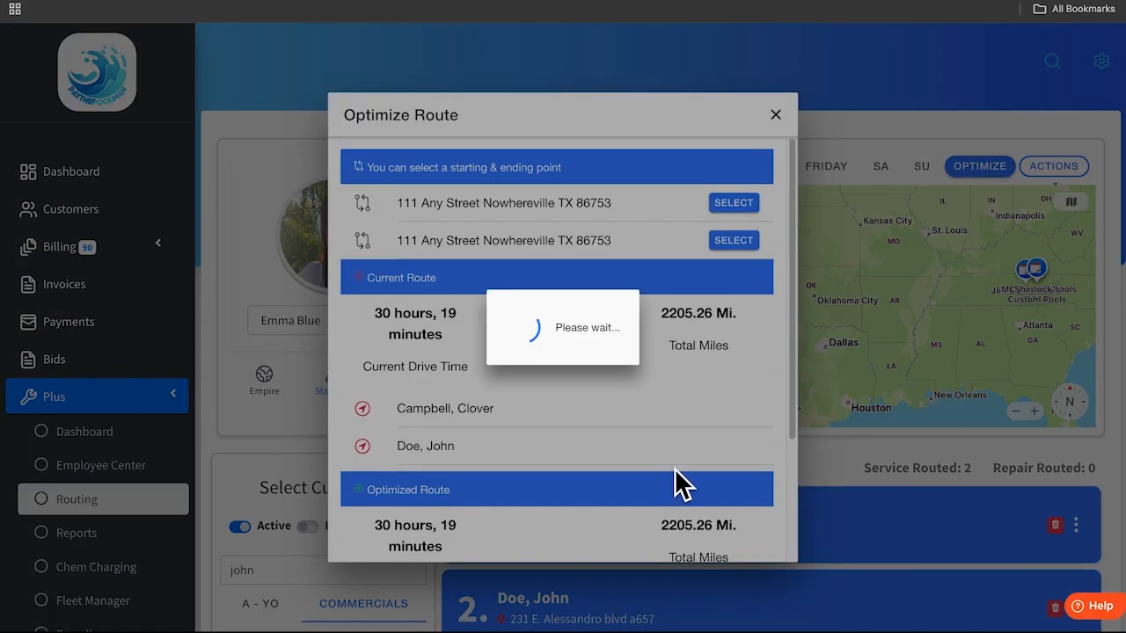
{"action": "scroll", "coordinate": [697, 477], "scroll_direction": "down", "scroll_amount": 2}
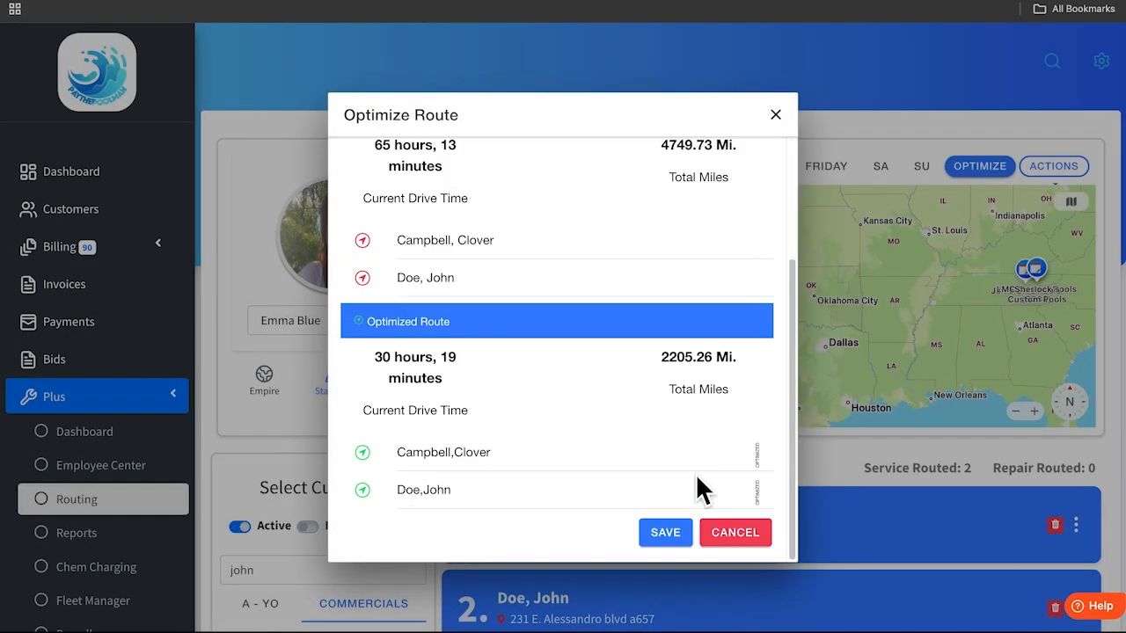
{"action": "left_click", "coordinate": [683, 533]}
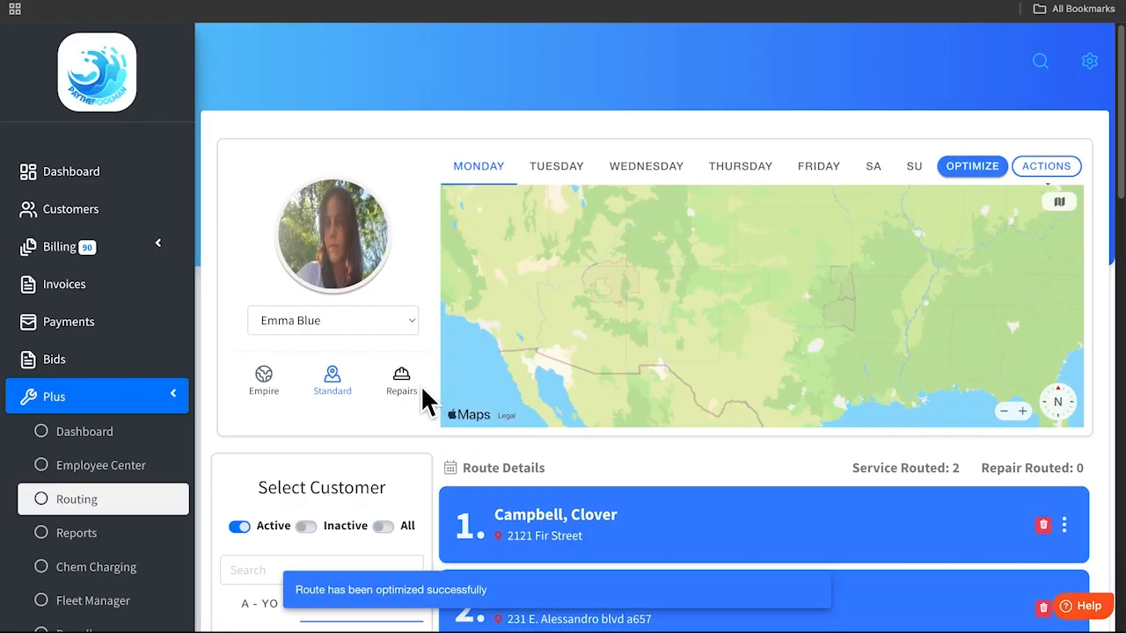
View the Repairs scheduling calendar from Routing, close it and return to the main Dashboard.
{"action": "left_click", "coordinate": [411, 378]}
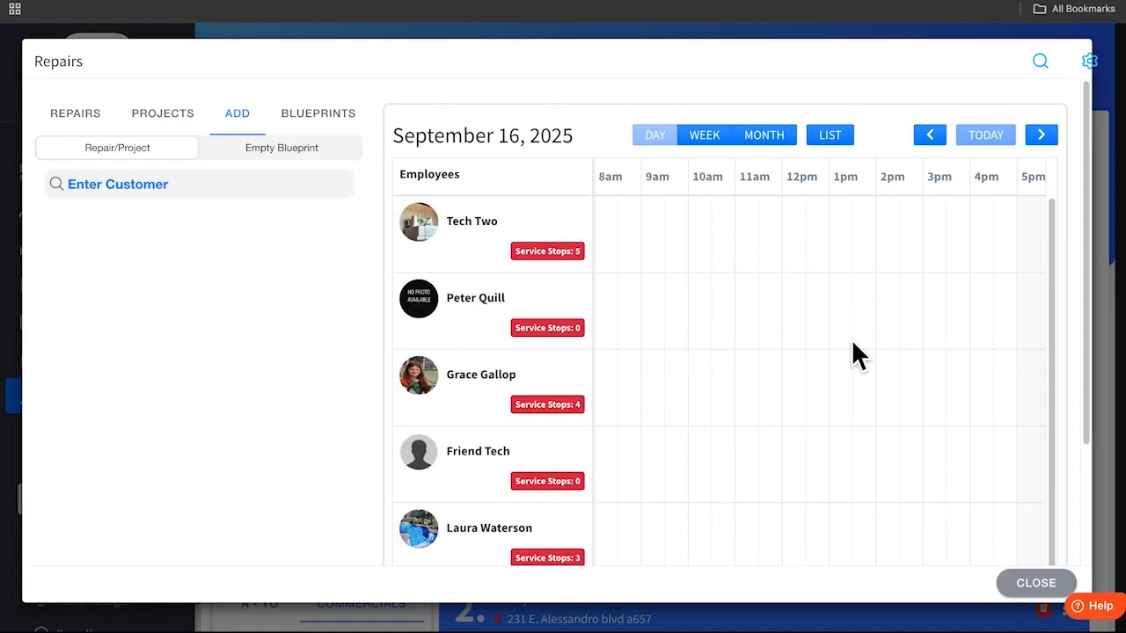
{"action": "left_click", "coordinate": [1061, 581]}
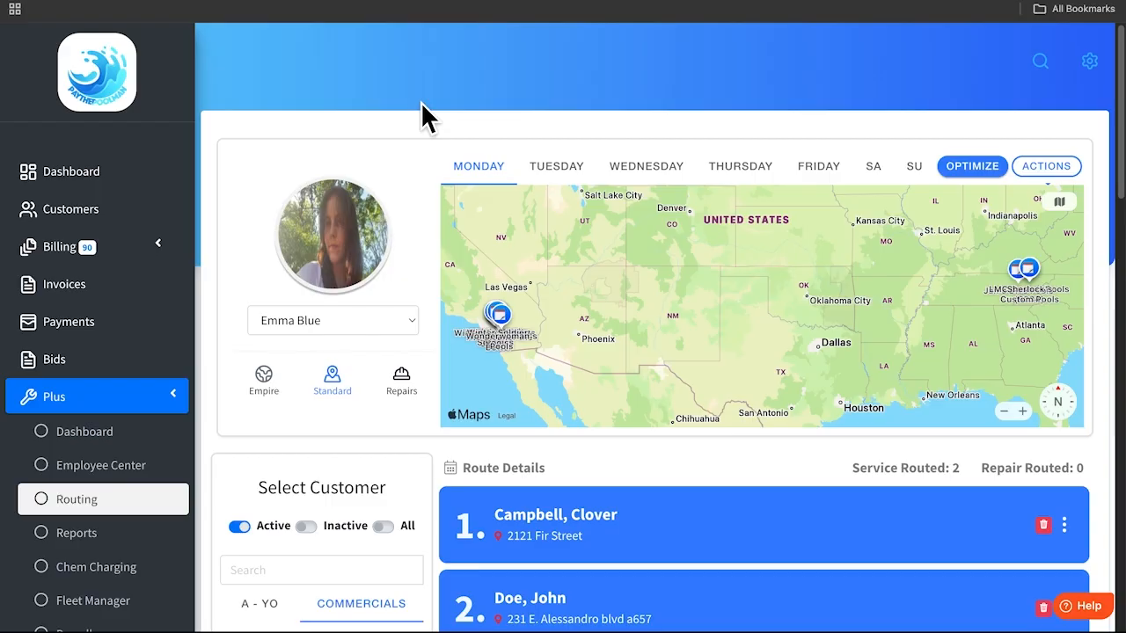
{"action": "left_click", "coordinate": [151, 179]}
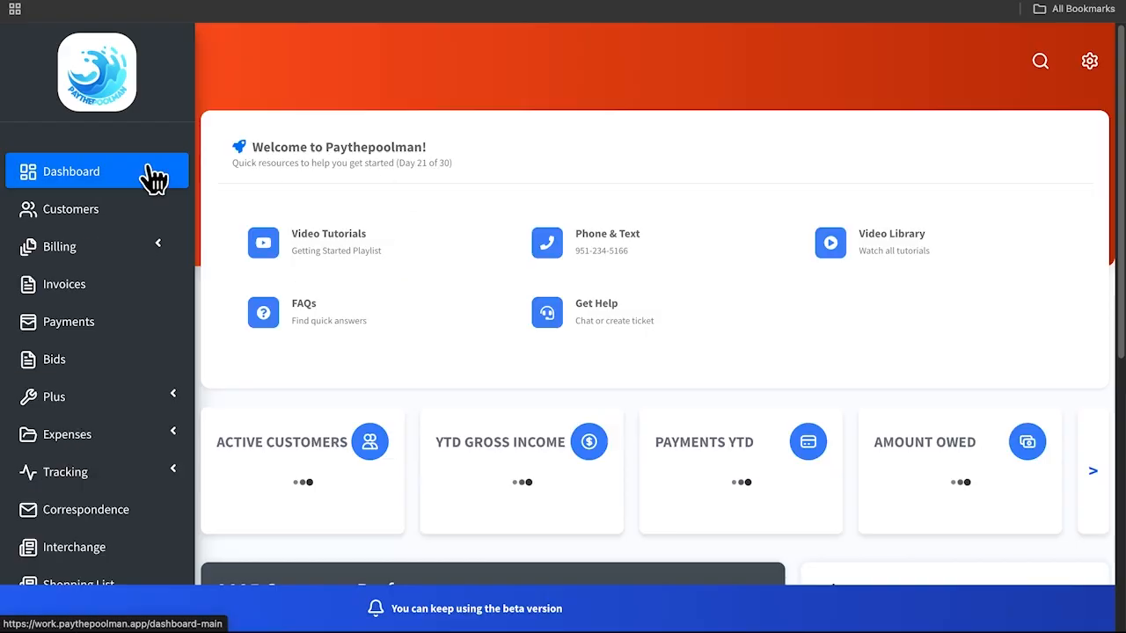